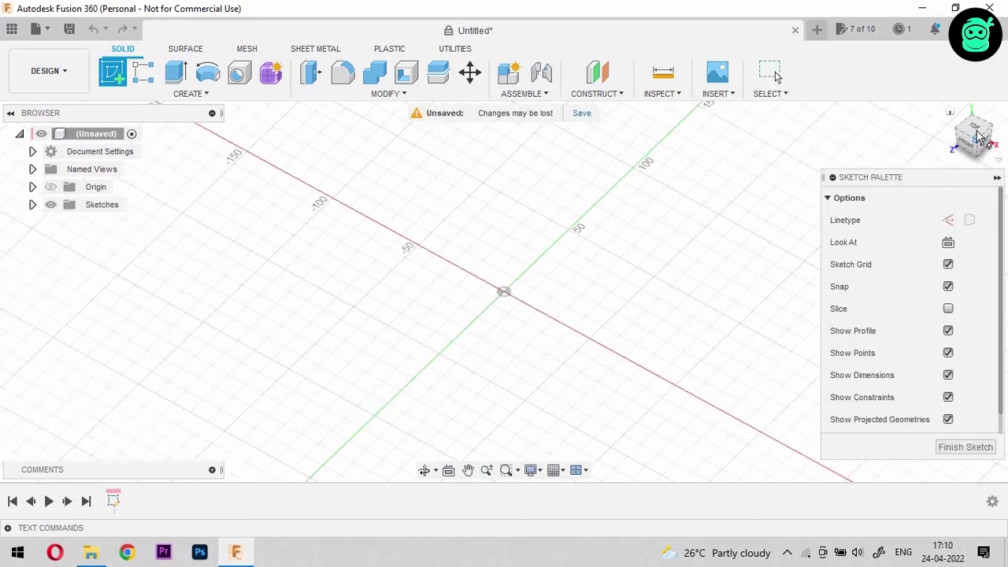
- Sketch a center rectangle 100 mm wide and 150 mm high on the origin and finish the sketch
scroll(292, 323, "down", 1)
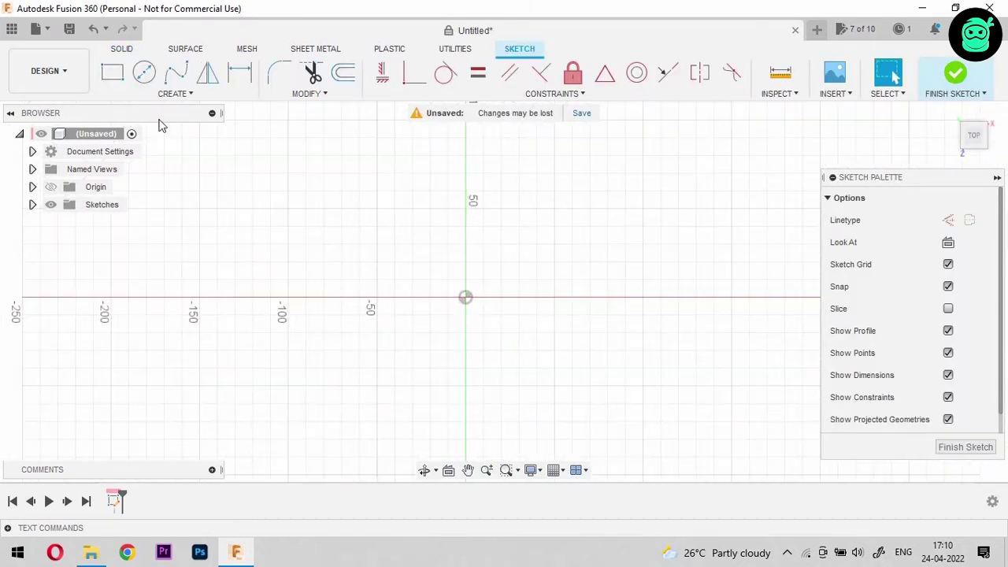
left_click(113, 73)
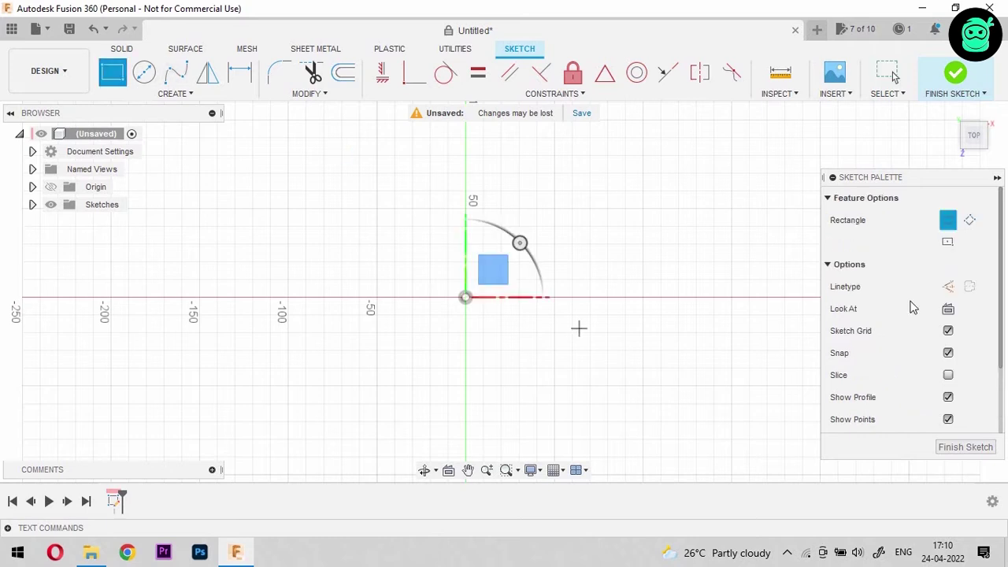
left_click(953, 244)
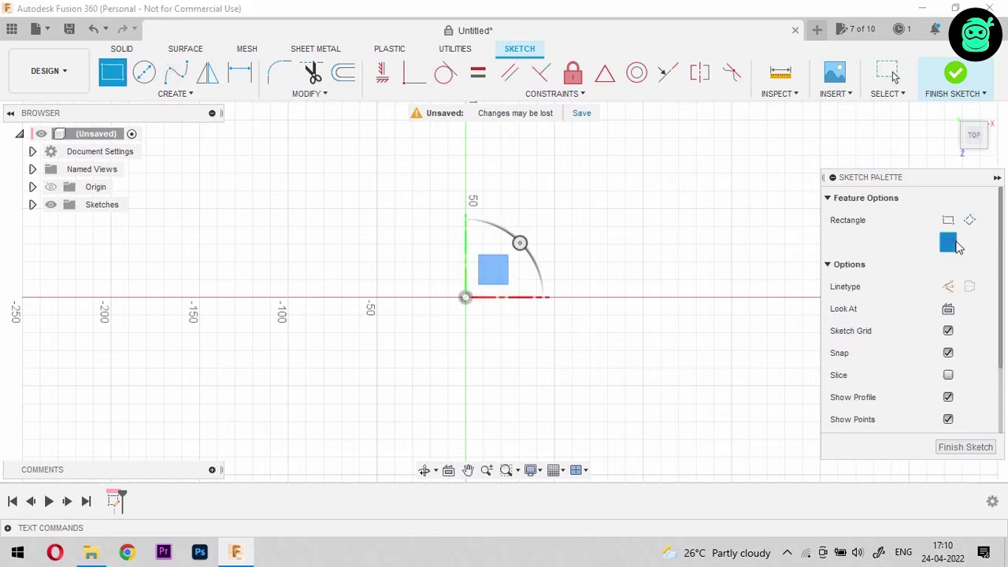
left_click(467, 303)
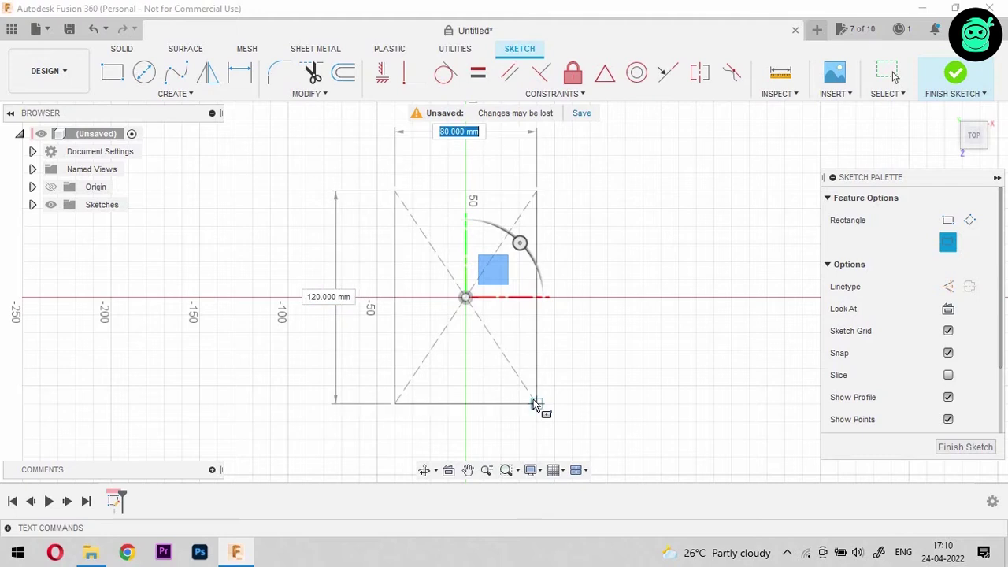
type("100")
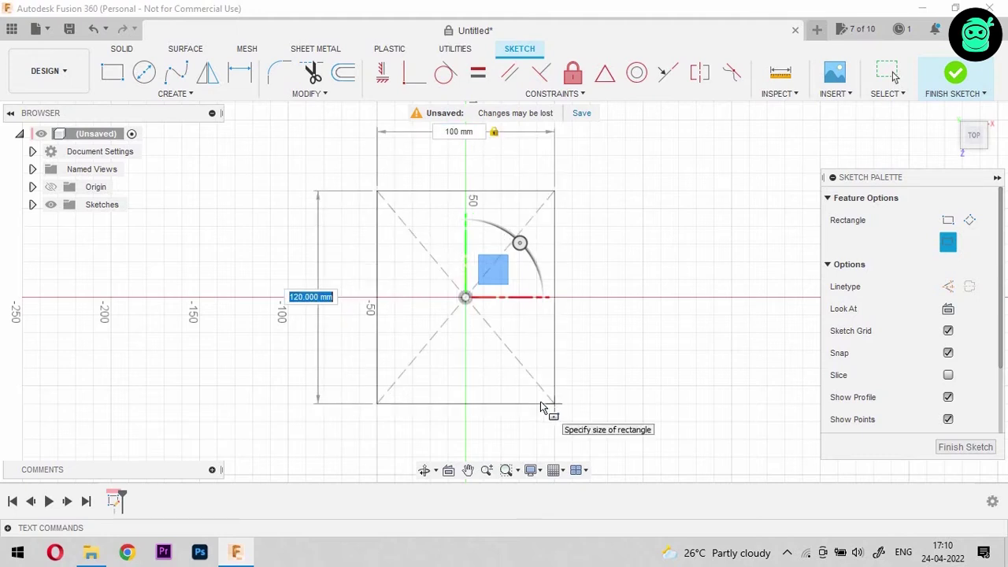
key("Tab")
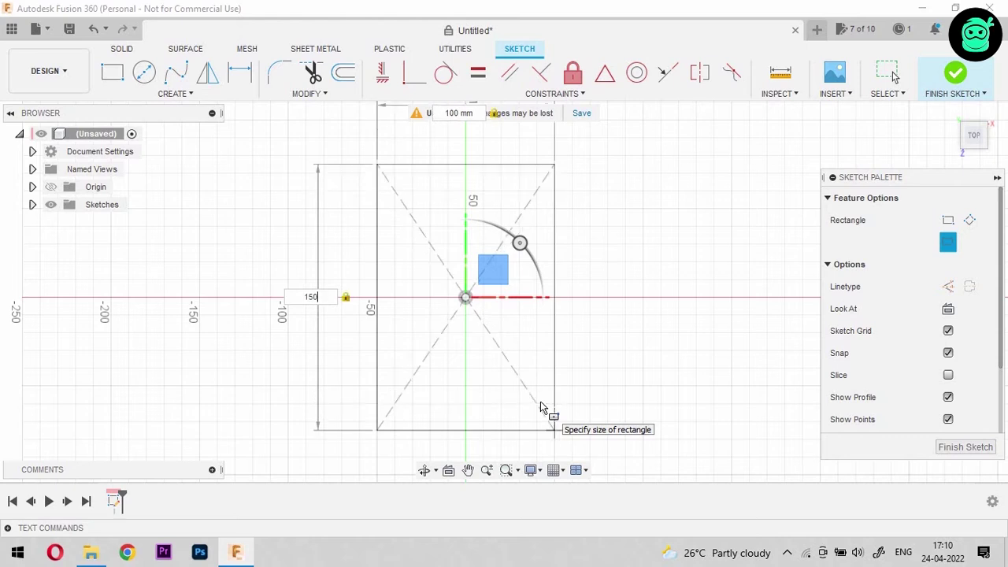
key("Return")
key("Escape")
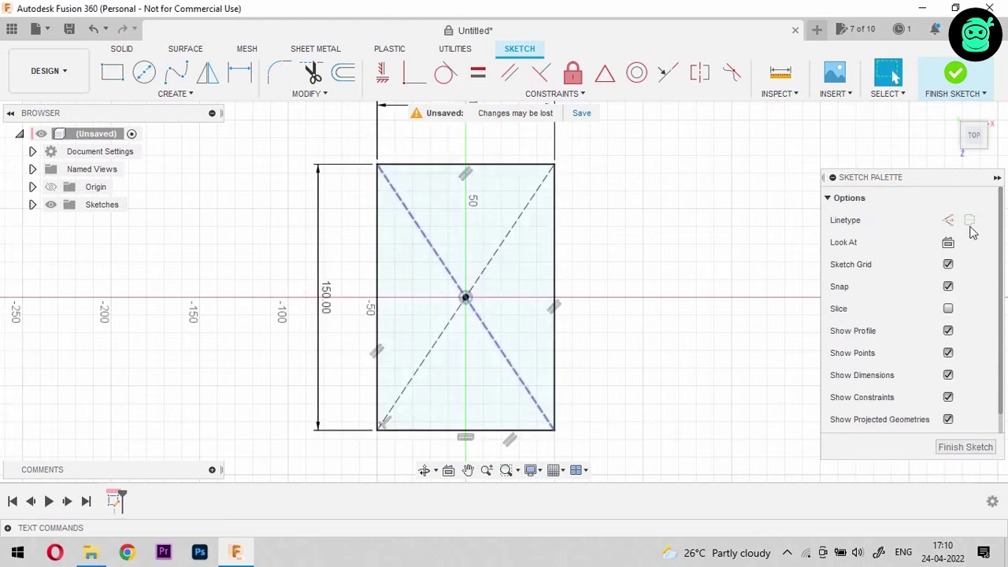
left_click(970, 447)
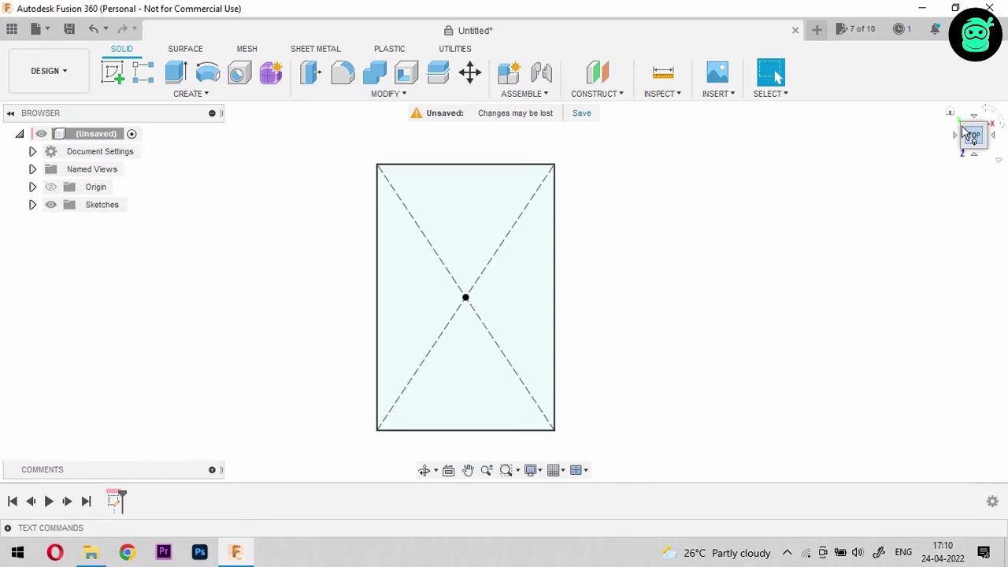
- Extrude the rectangle profile 10 mm as a new body
left_click(950, 112)
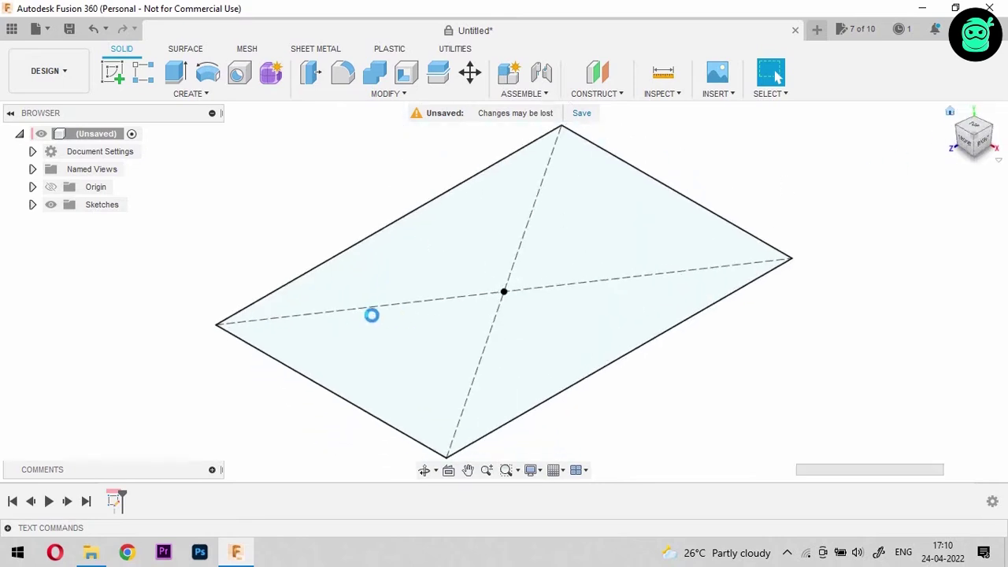
scroll(370, 315, "down", 3)
left_click(177, 72)
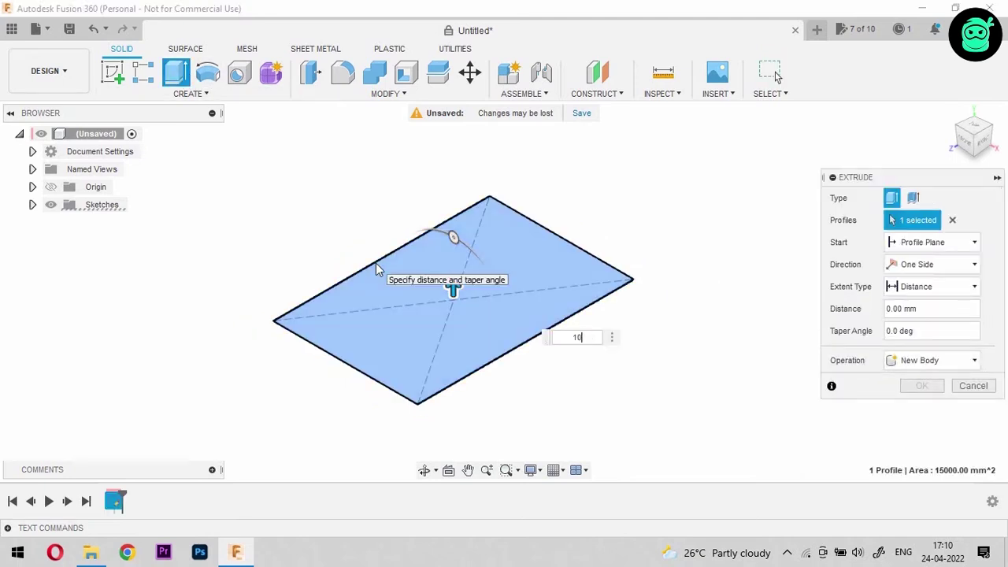
key("Return")
left_click(921, 387)
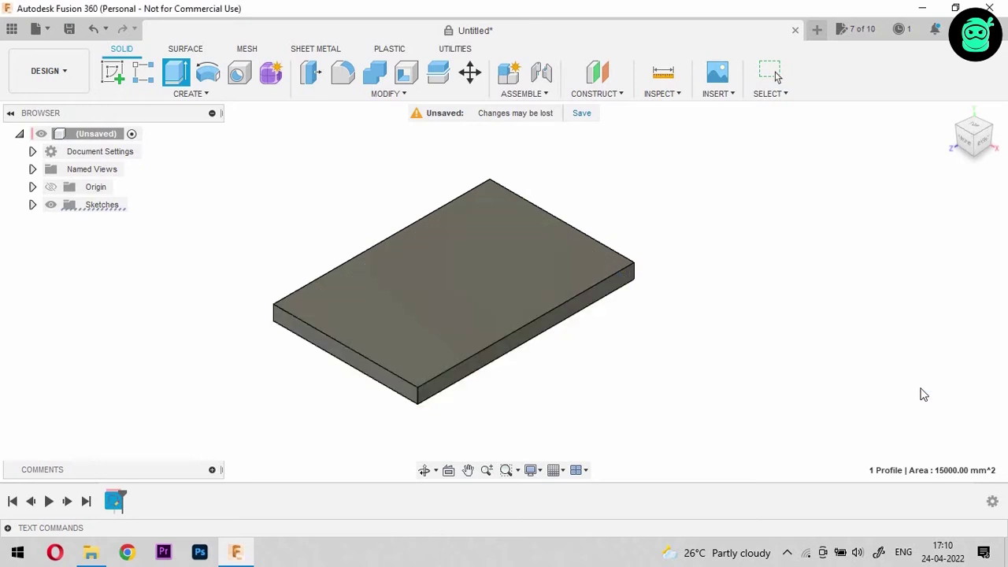
- Fillet the plate's four vertical corner edges with a 5 mm radius
left_click(344, 74)
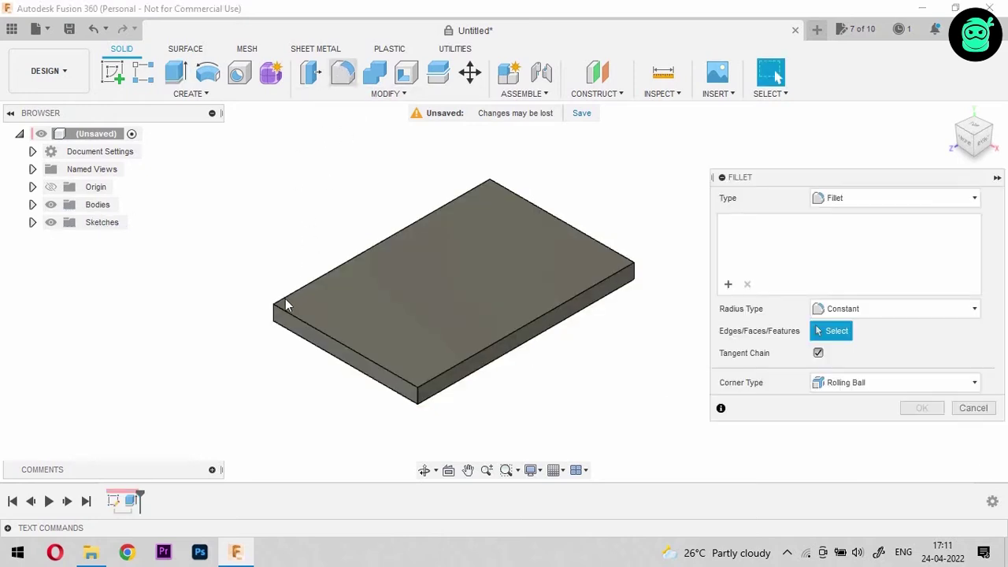
left_click(273, 317)
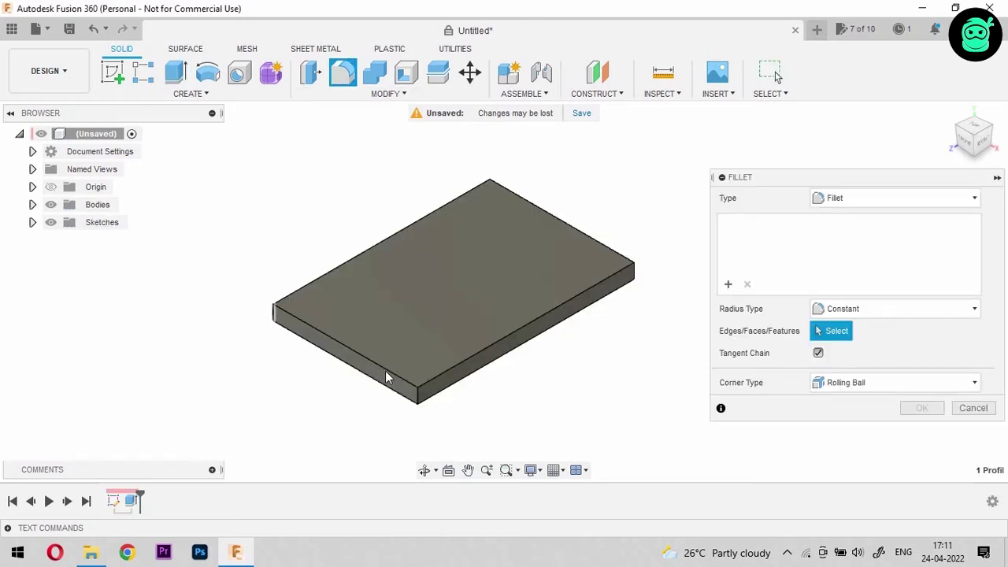
left_click(418, 397)
left_click(636, 274)
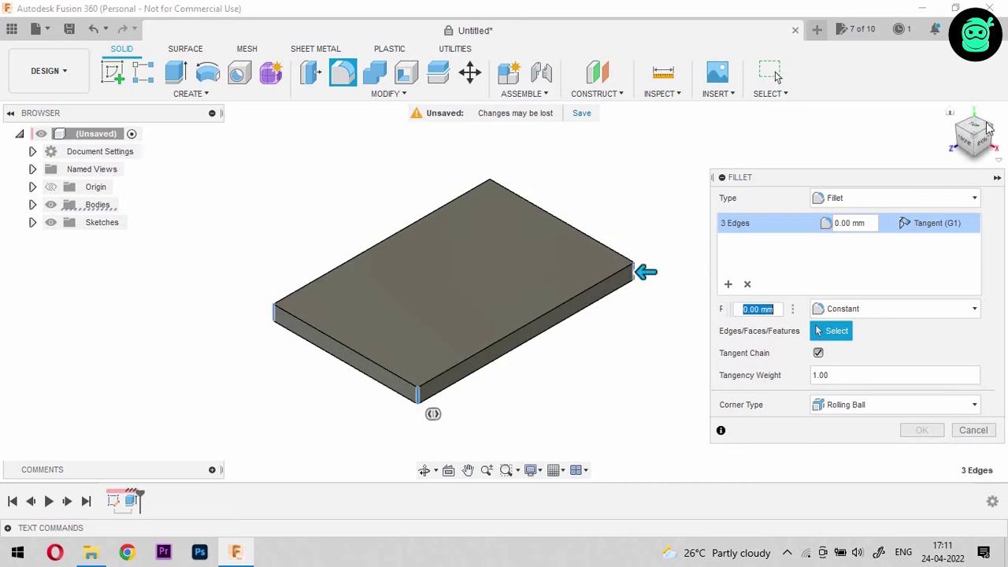
mouse_move(971, 132)
left_mouse_down()
mouse_move(983, 141)
mouse_move(973, 135)
left_mouse_up()
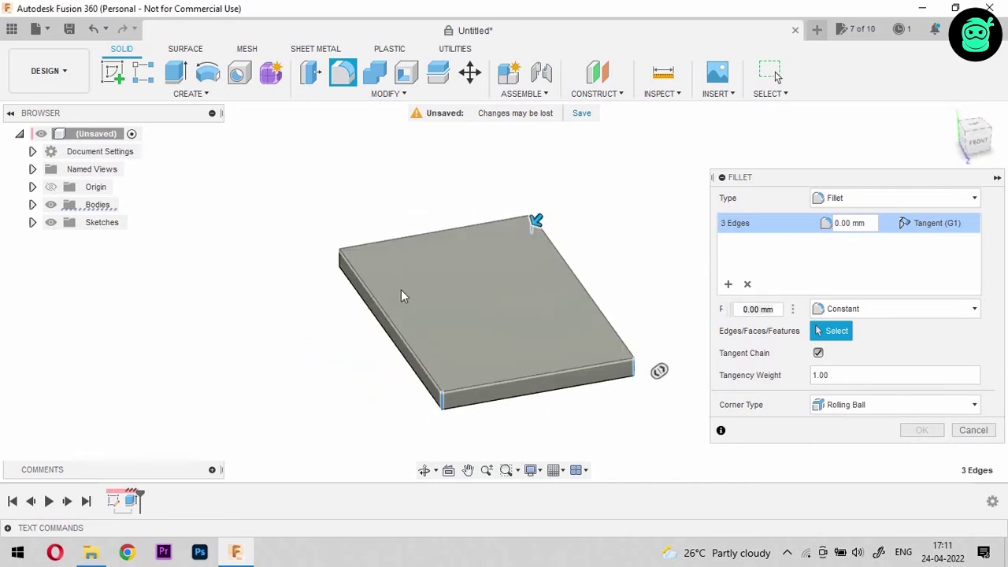
left_click(340, 265)
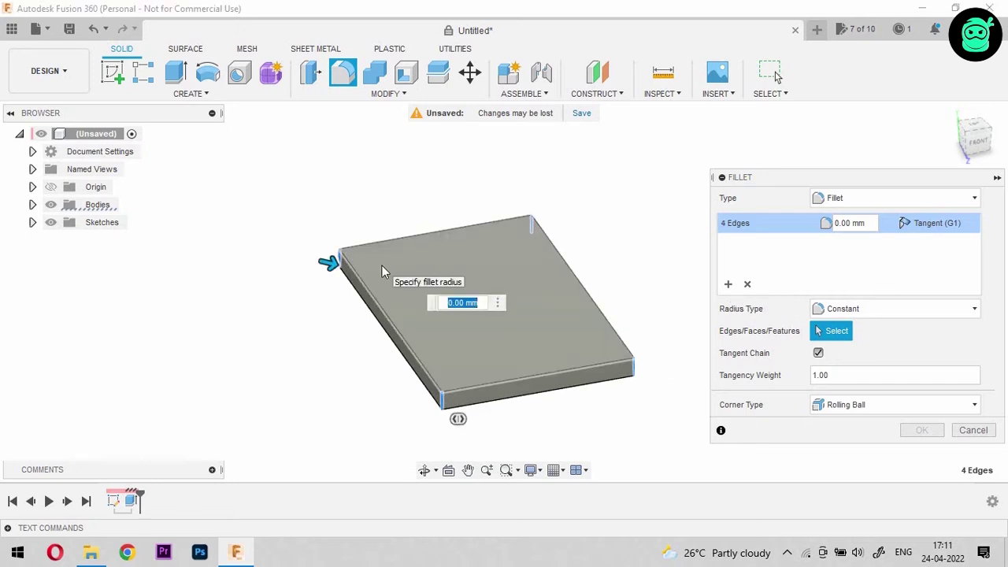
type("5")
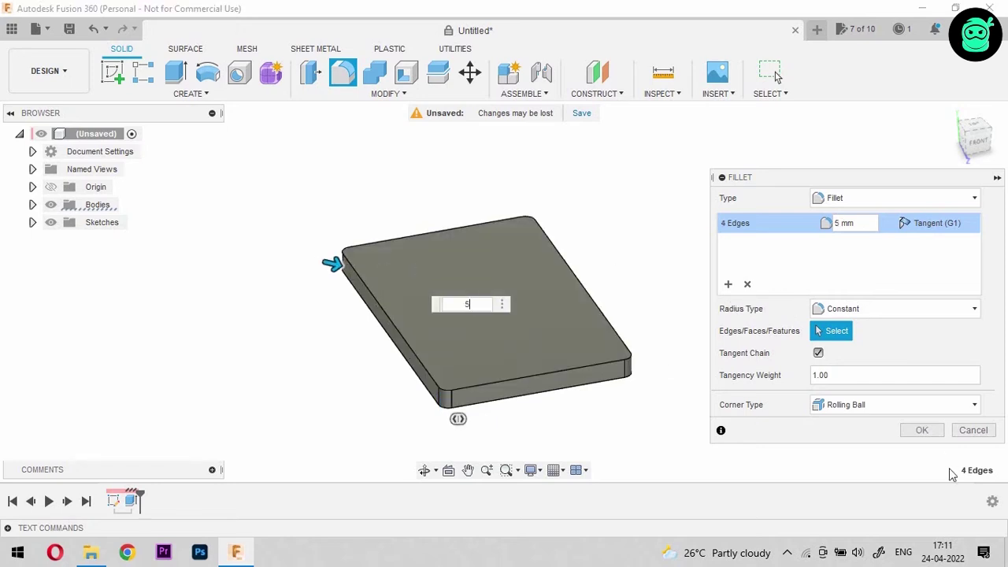
left_click(920, 430)
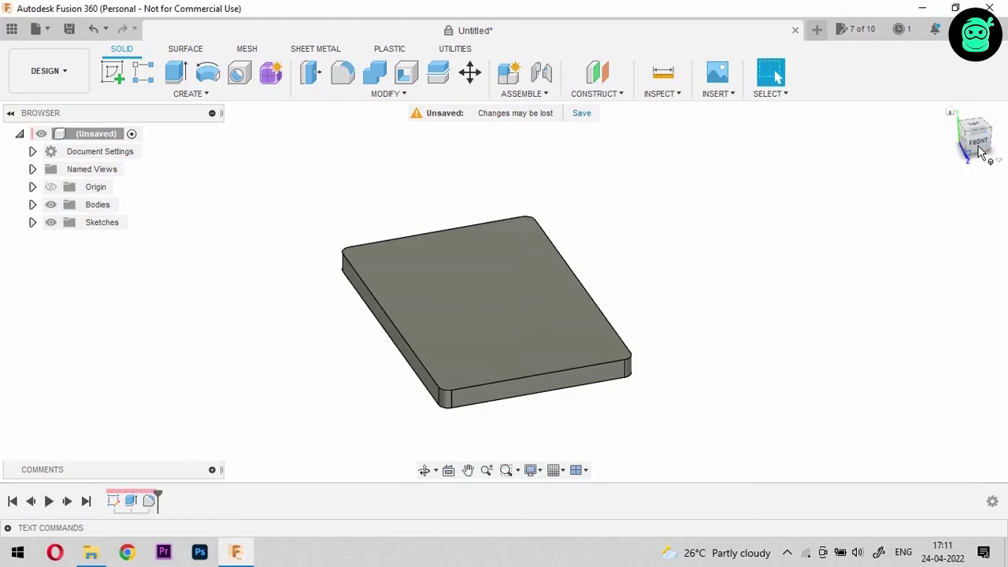
- Create a sketch on the plate's bottom face with its outline offset 2 mm inward, and finish the sketch
left_click_drag(978, 147, 933, 119)
left_click(560, 311)
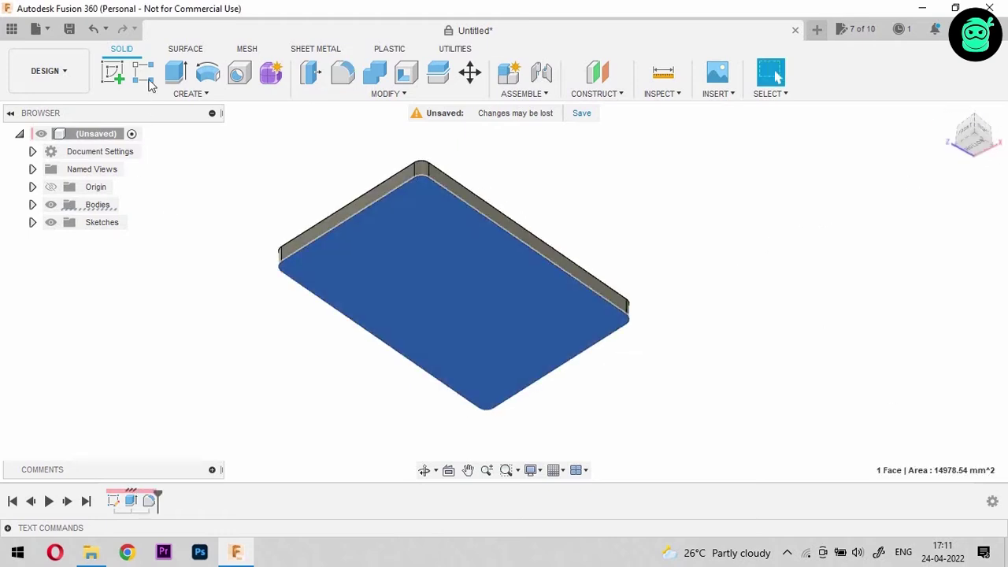
left_click(118, 77)
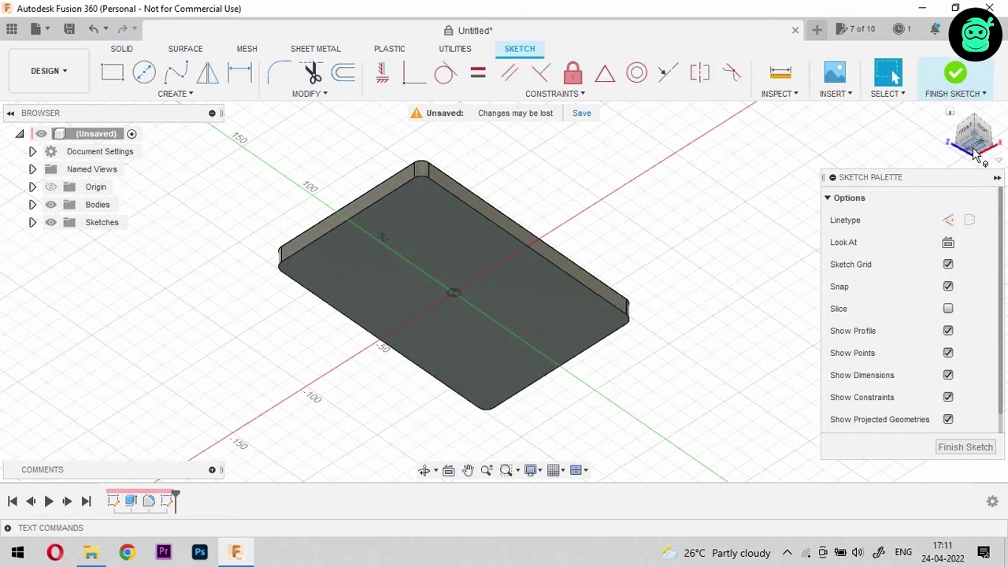
left_click(344, 73)
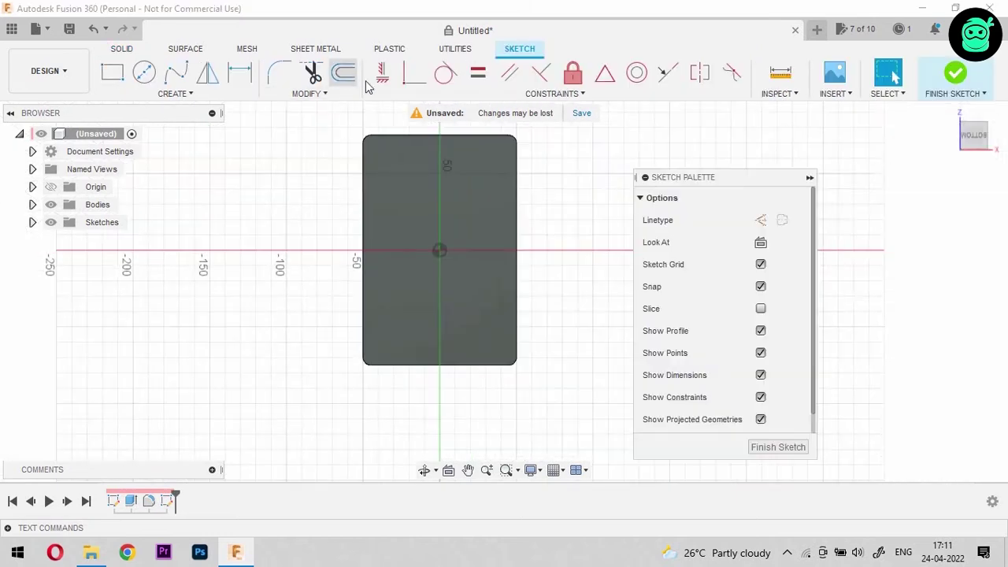
scroll(374, 142, "up", 5)
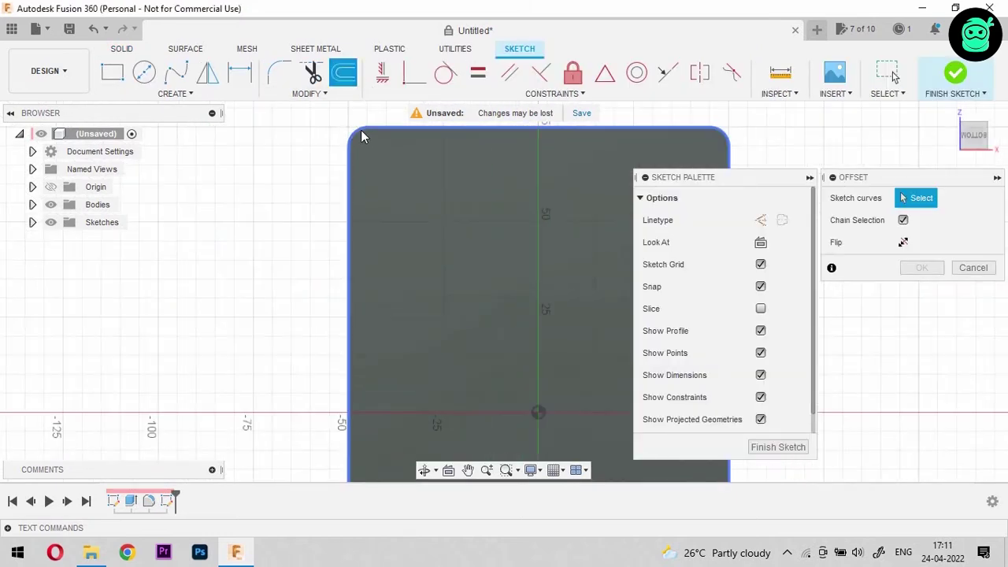
left_click(362, 136)
type("-2")
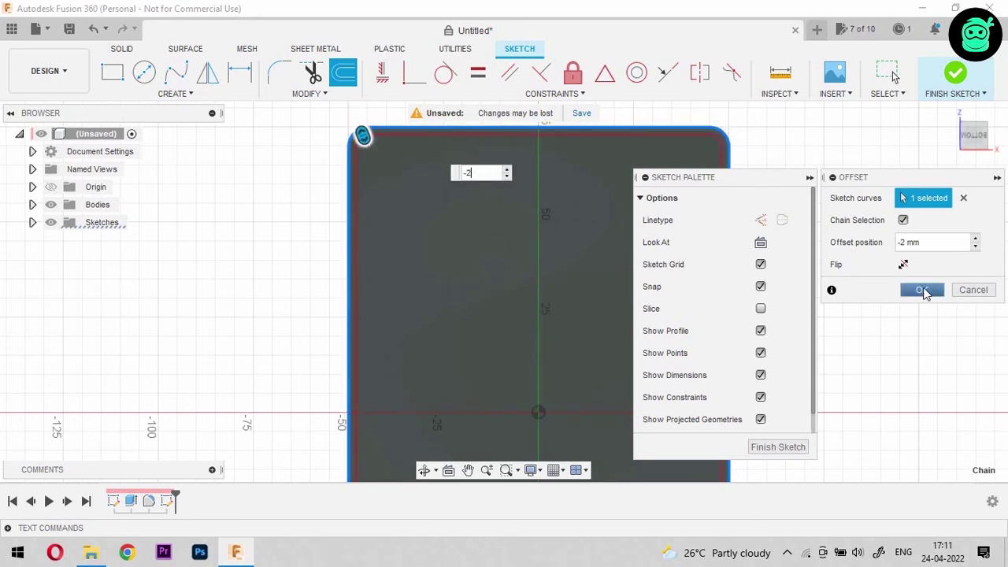
left_click(922, 290)
mouse_move(968, 130)
middle_mouse_down("shift")
mouse_move(959, 171)
mouse_move(787, 205)
mouse_move(551, 157)
middle_mouse_up("shift")
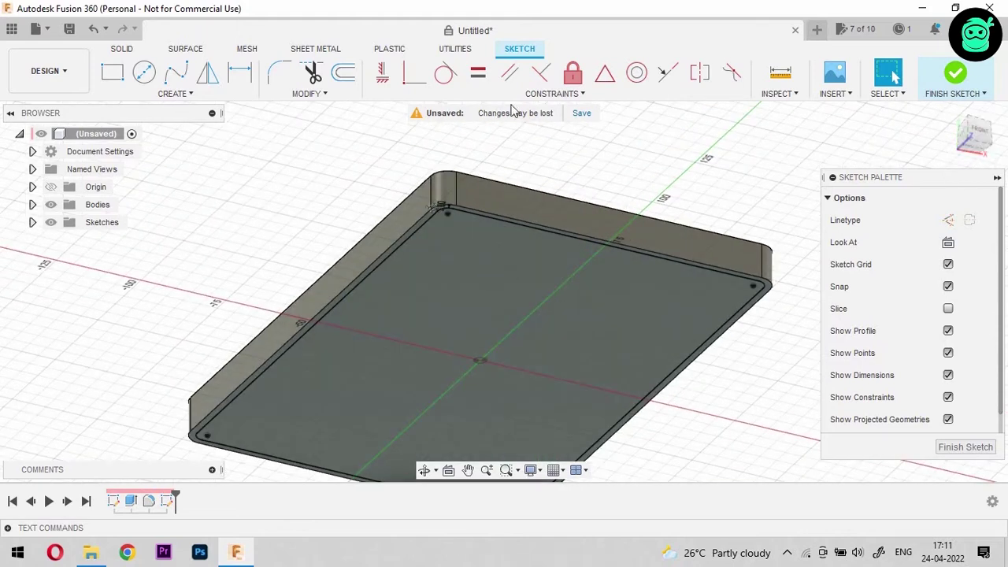
left_click(965, 447)
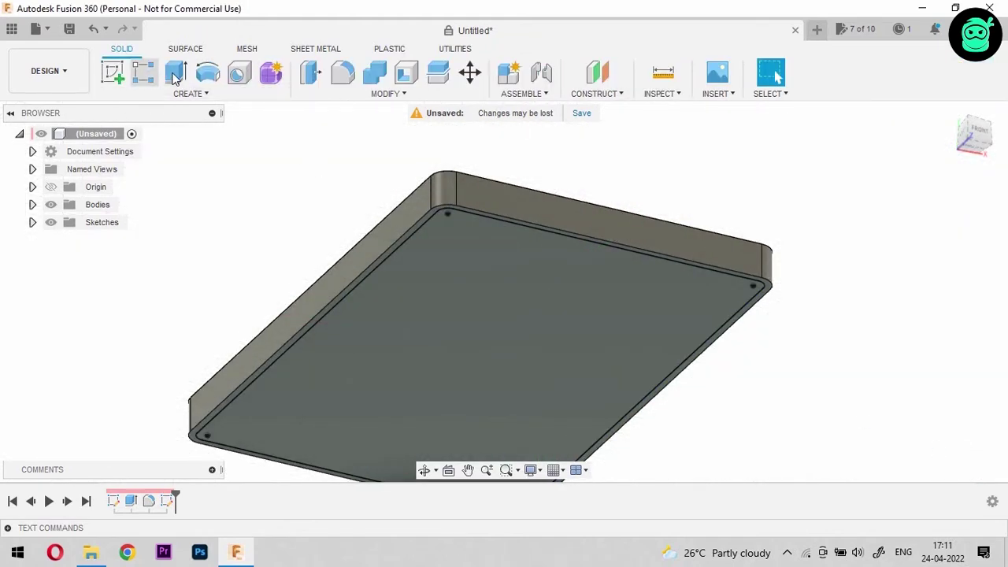
- Extrude the narrow border profile on the bottom face by -8 mm as a cut
left_click(175, 77)
scroll(439, 208, "up", 5)
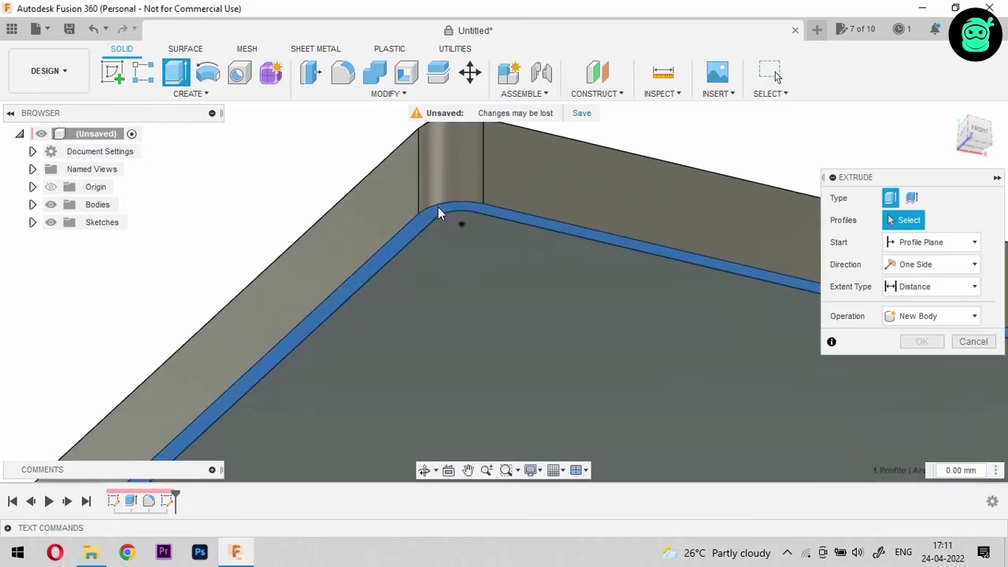
left_click(437, 207)
scroll(443, 226, "down", 4)
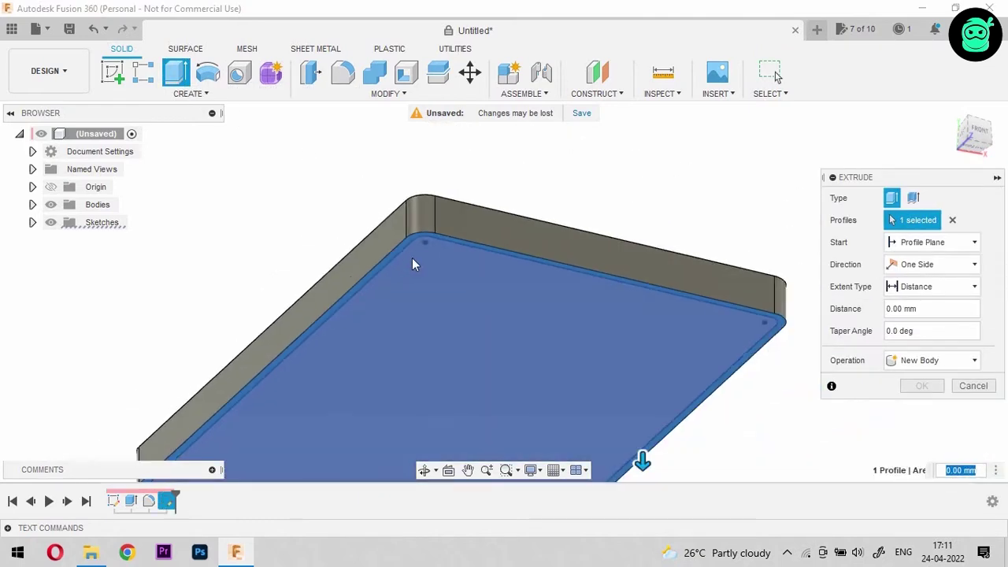
scroll(412, 258, "down", 3)
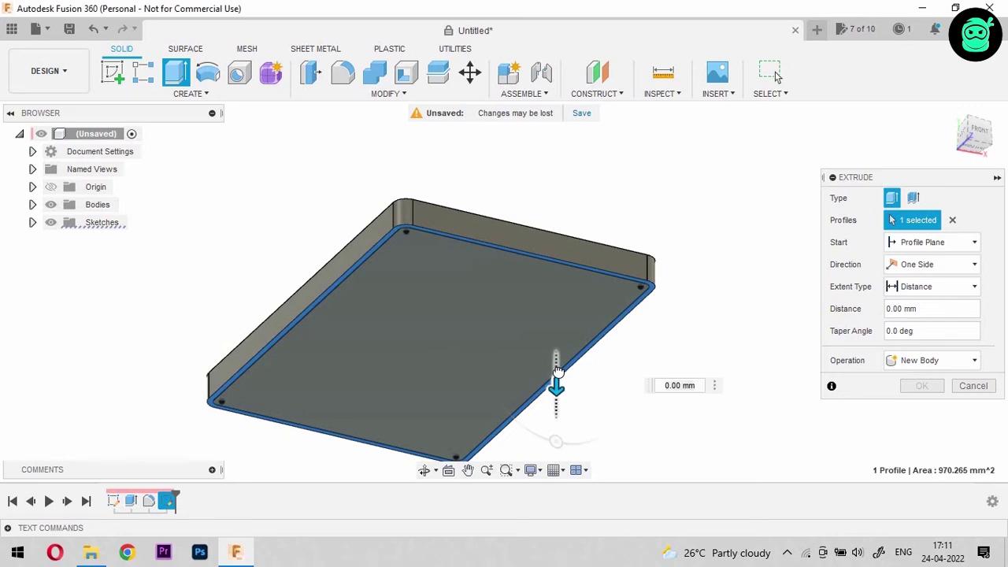
type("-10")
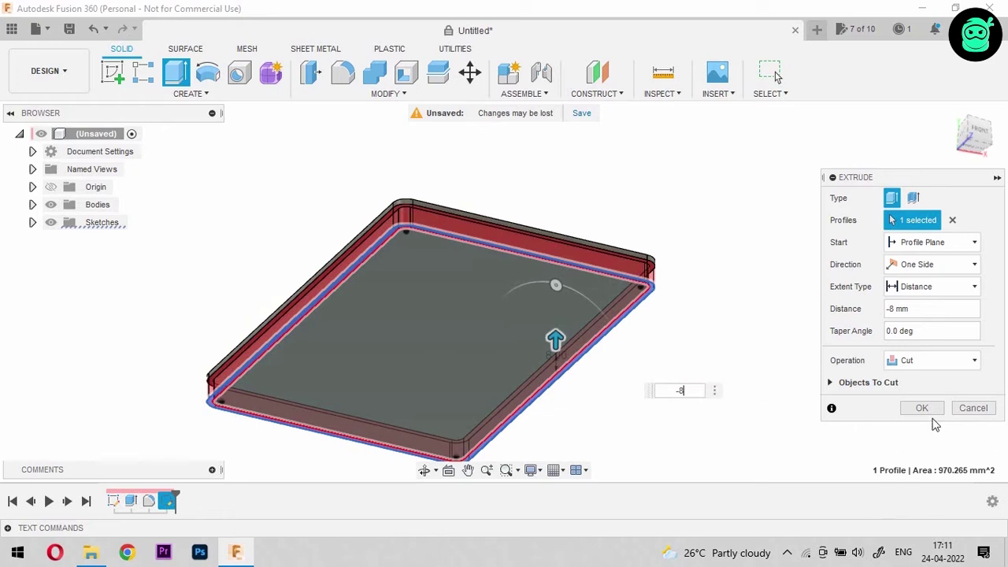
left_click(921, 408)
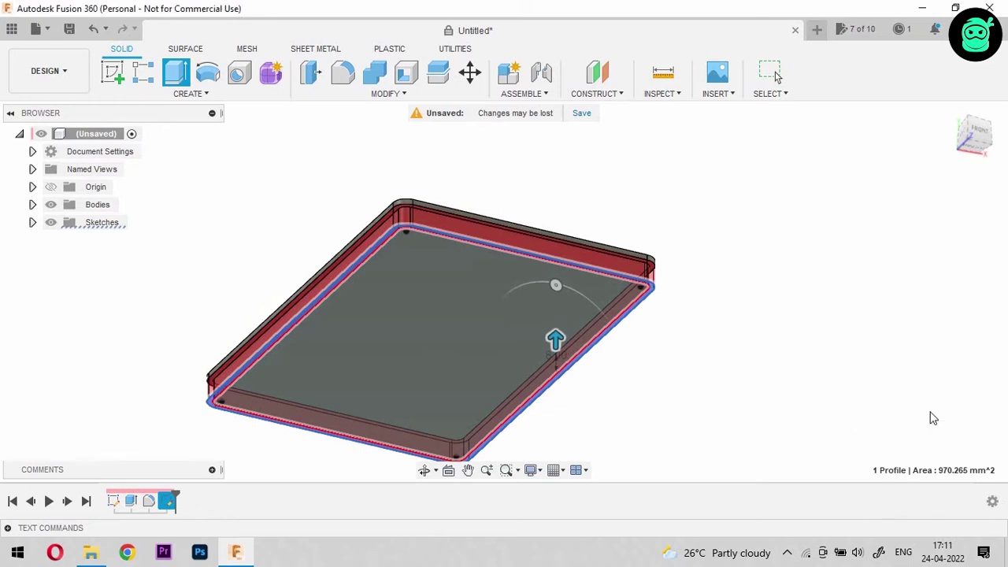
- Start a sketch on the plate's top face and offset its outline 4 mm inward
left_click(973, 136)
left_click(532, 303)
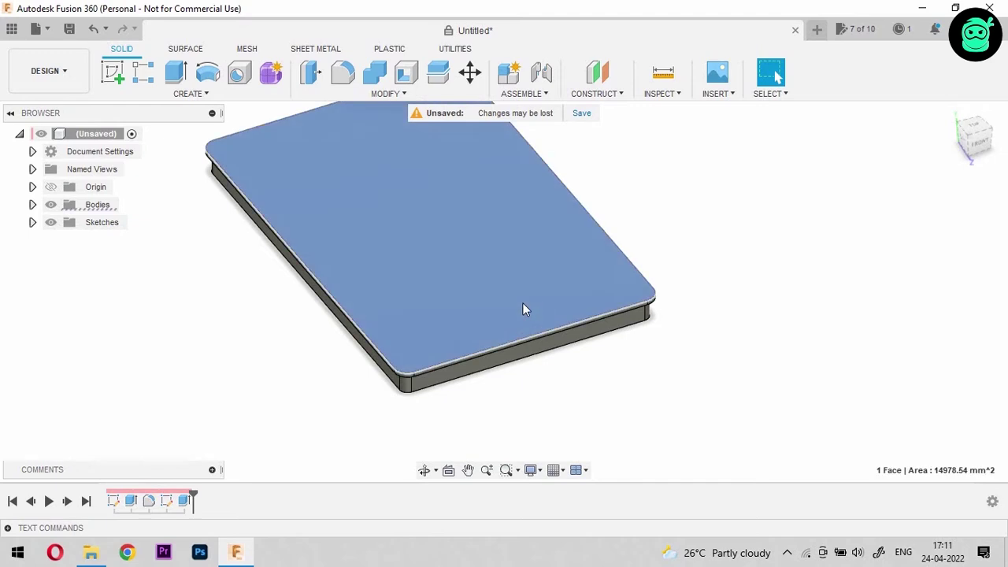
left_click(117, 80)
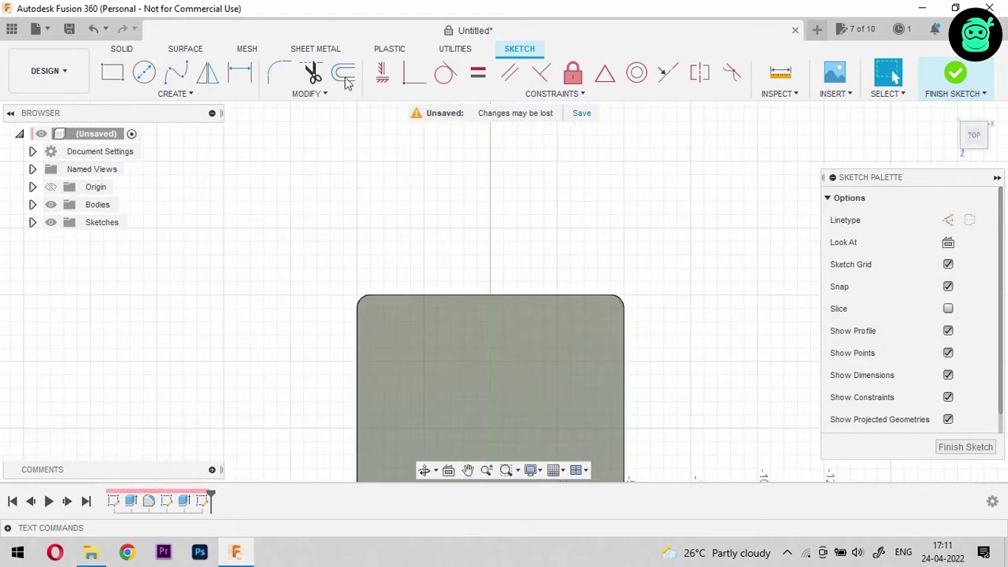
key("o")
scroll(382, 311, "up", 3)
left_click(372, 280)
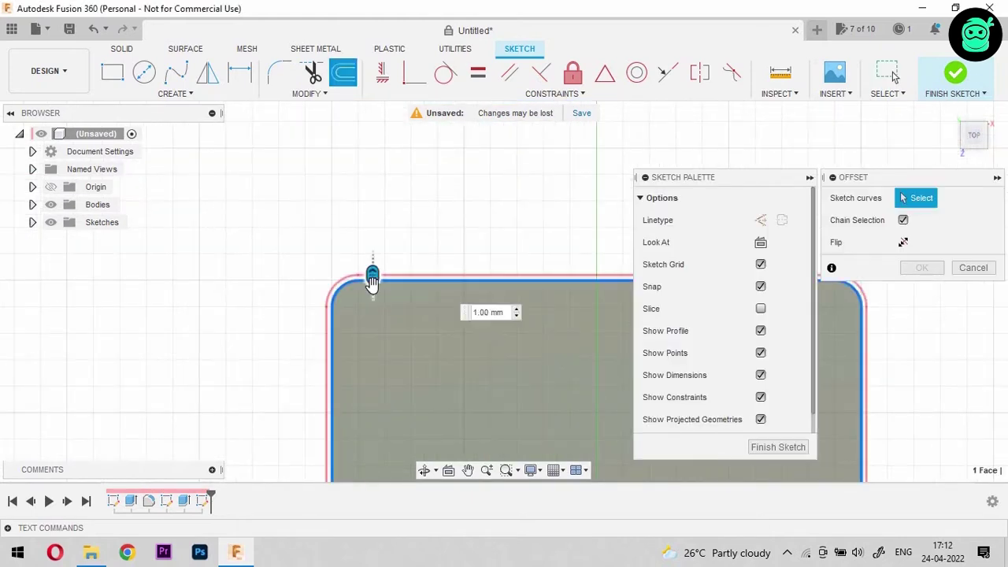
left_click_drag(372, 276, 373, 293)
type("-4")
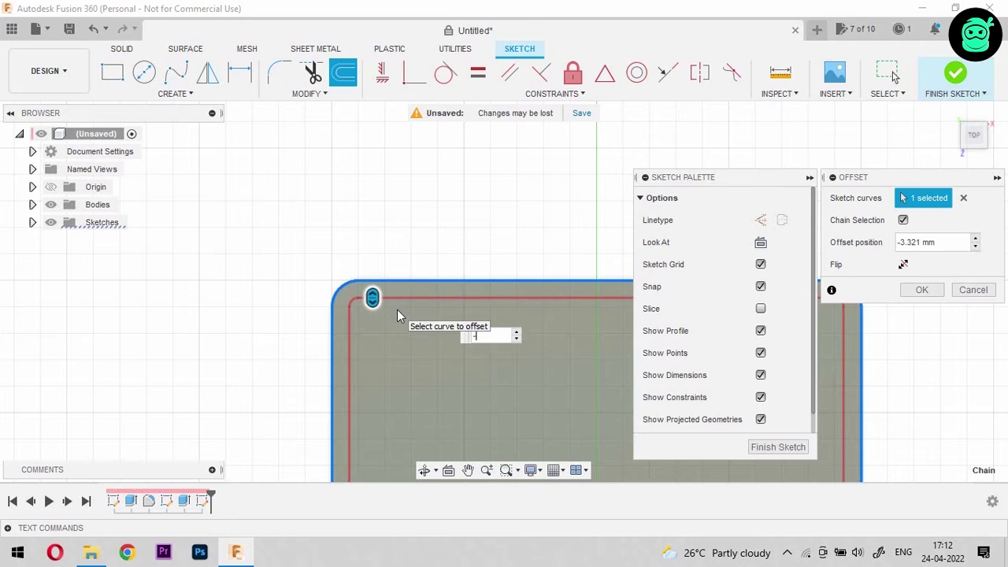
left_click(777, 448)
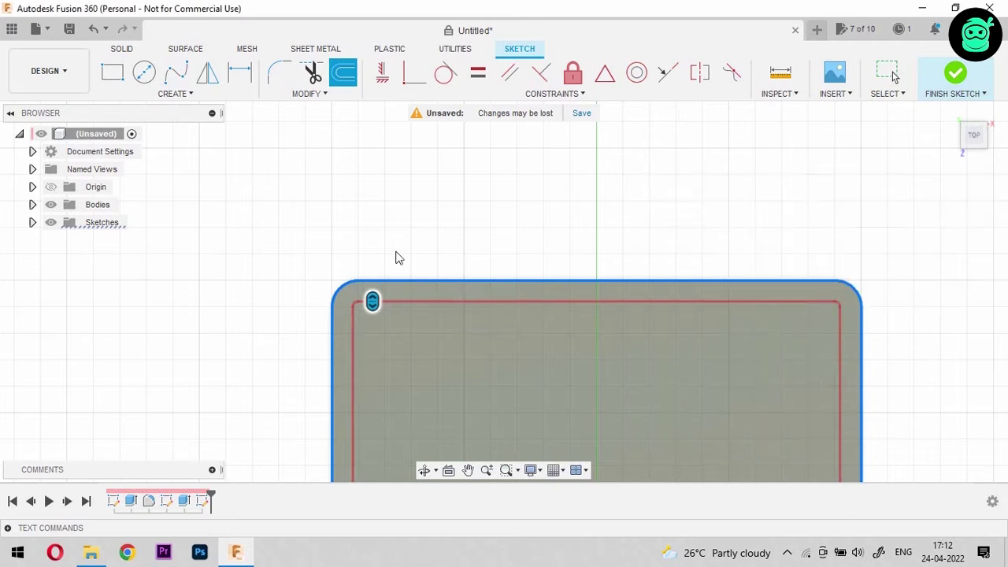
- Finish the sketch and extrude the inset profile on the plate's top face by -8 mm as a cut
scroll(367, 225, "down", 5)
left_click(994, 145)
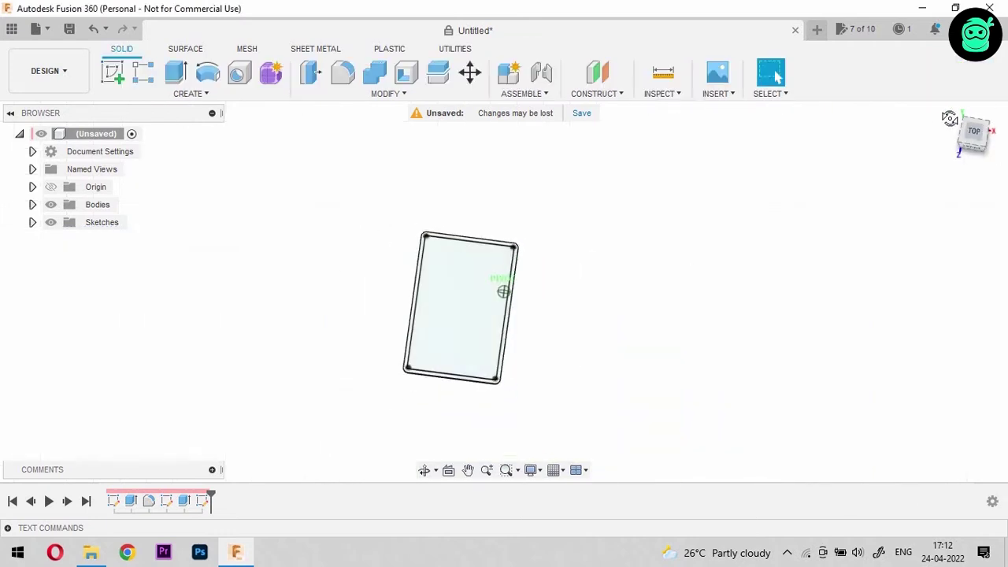
scroll(369, 315, "up", 3)
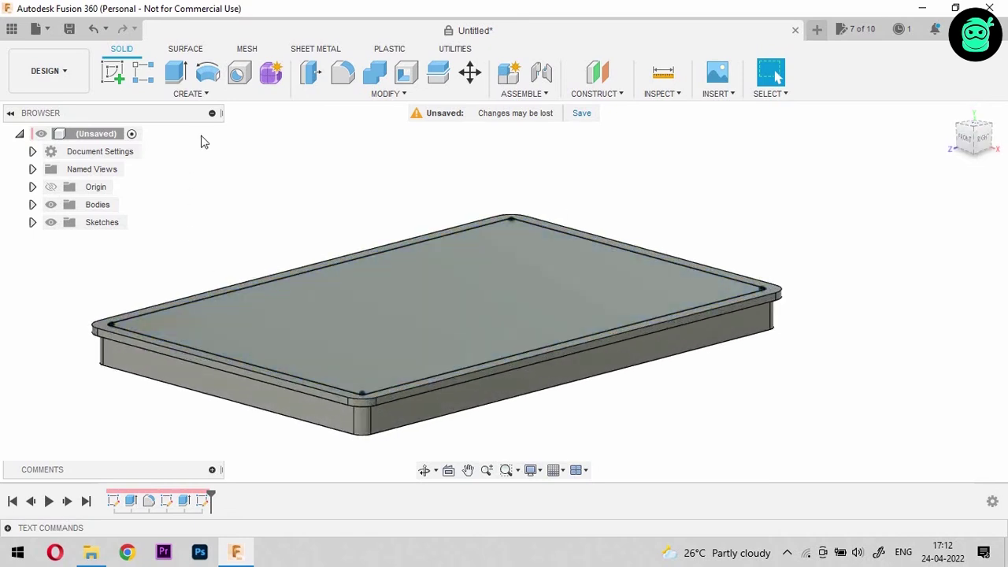
left_click(177, 79)
left_click(370, 315)
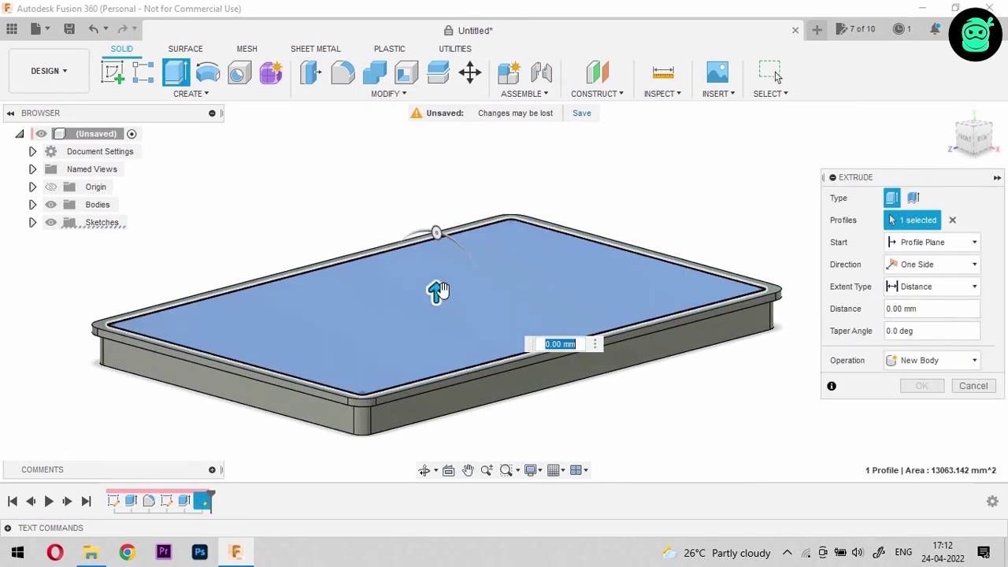
left_click_drag(424, 301, 431, 322)
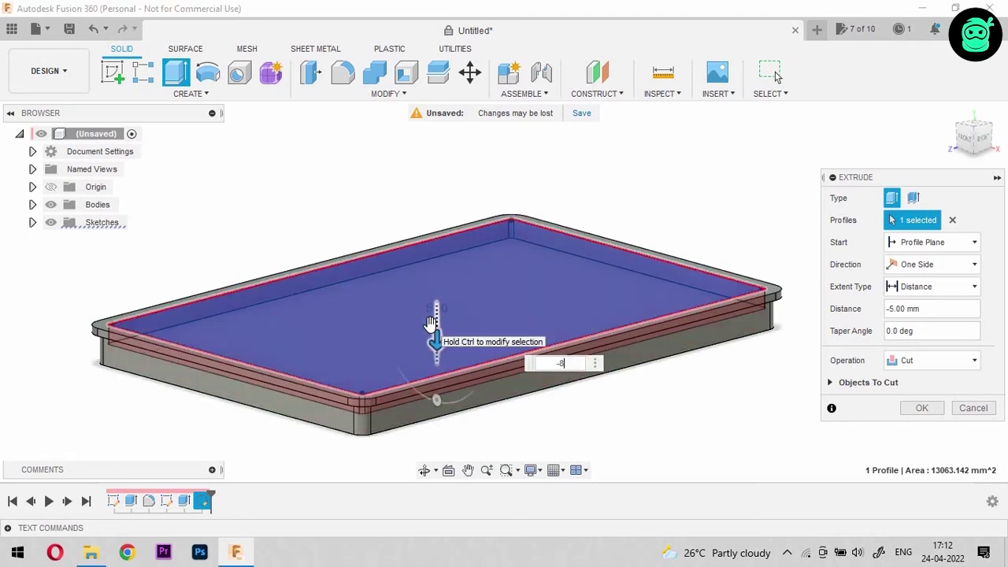
left_click(923, 409)
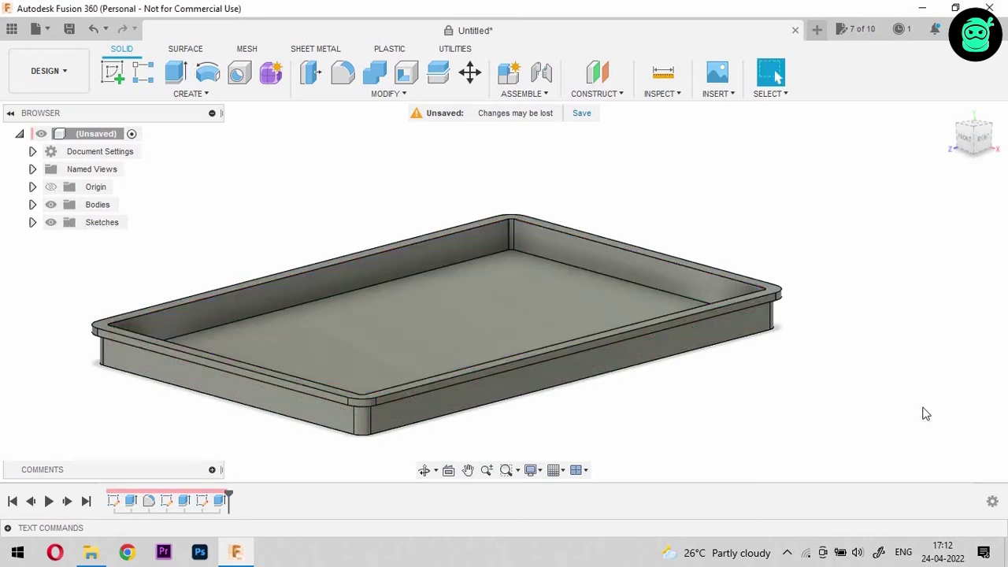
- Fillet the pocket's floor edges, the rim's inner and outer top edges and the outer bottom edges with a 1 mm radius
scroll(499, 368, "up", 4)
scroll(519, 195, "down", 2)
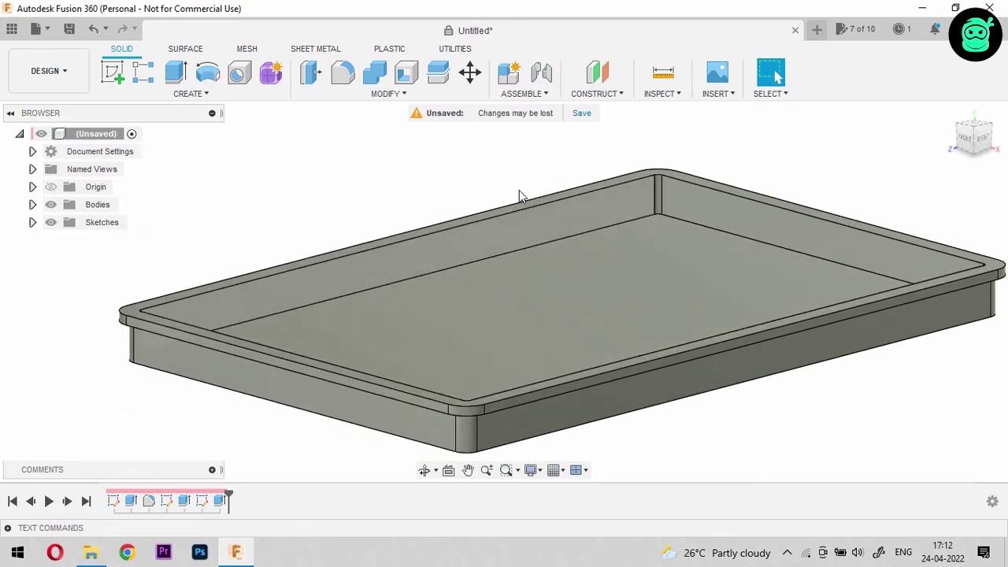
left_click(344, 74)
left_click(359, 300)
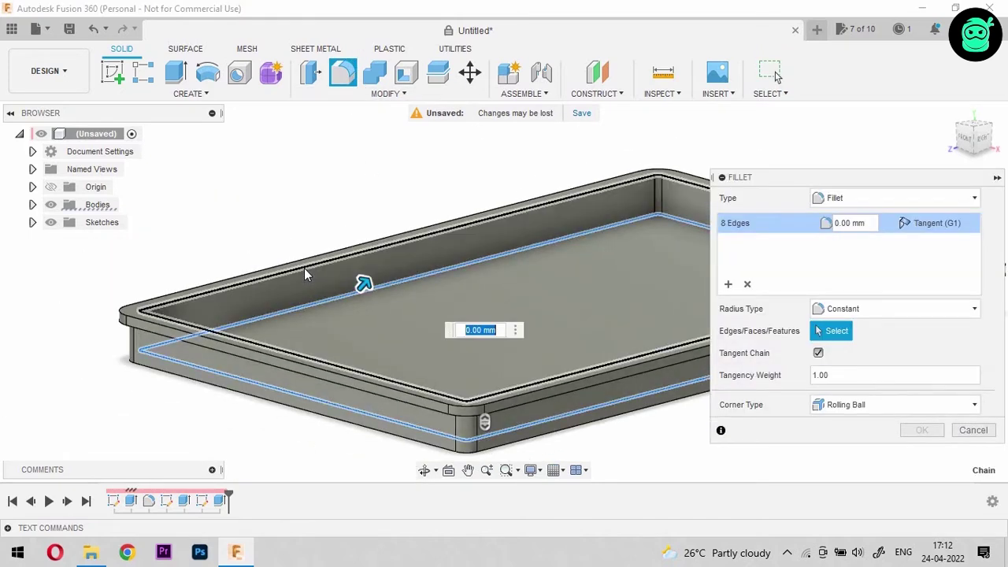
left_click(304, 263)
left_click(311, 366)
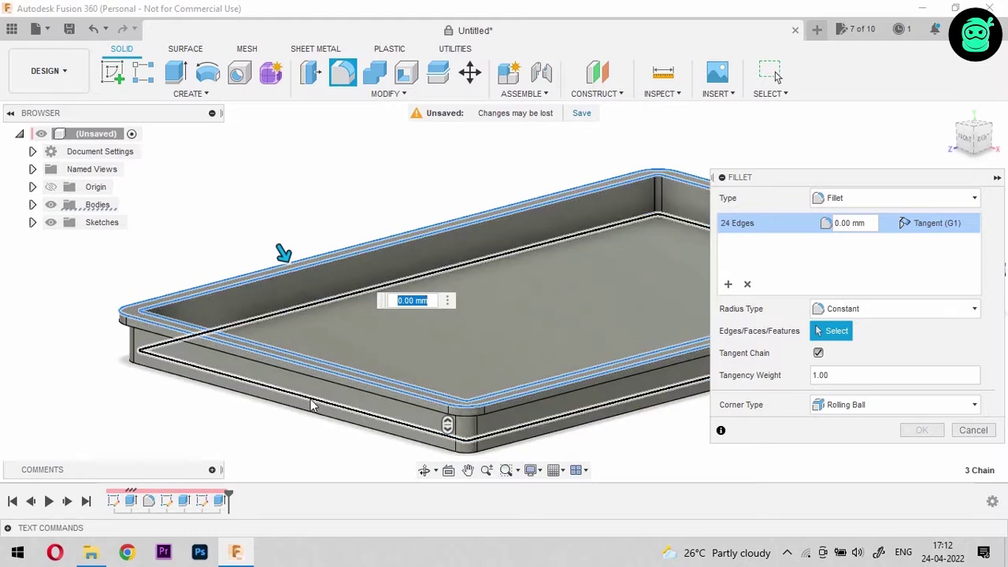
left_click(485, 452)
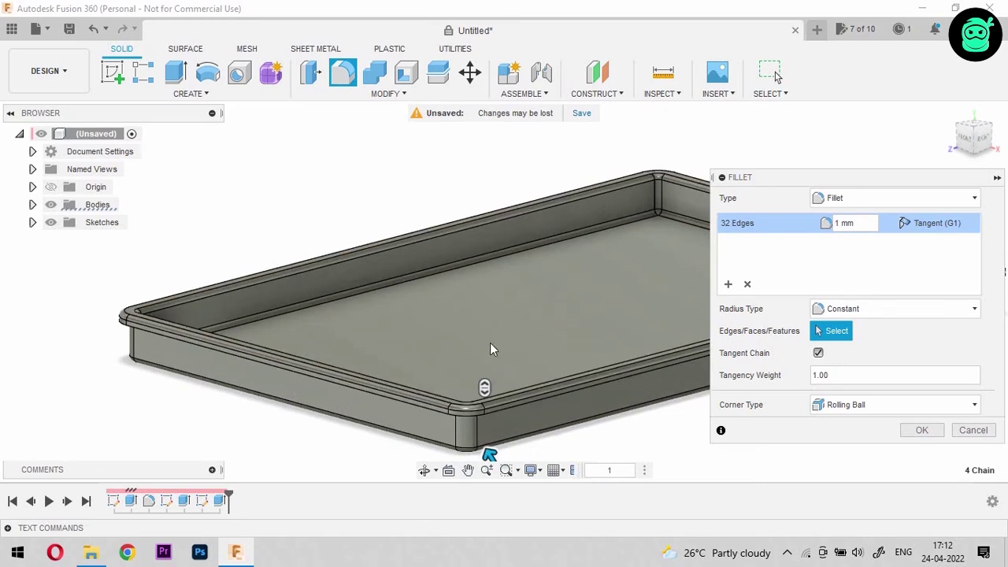
scroll(492, 347, "down", 2)
left_click(919, 431)
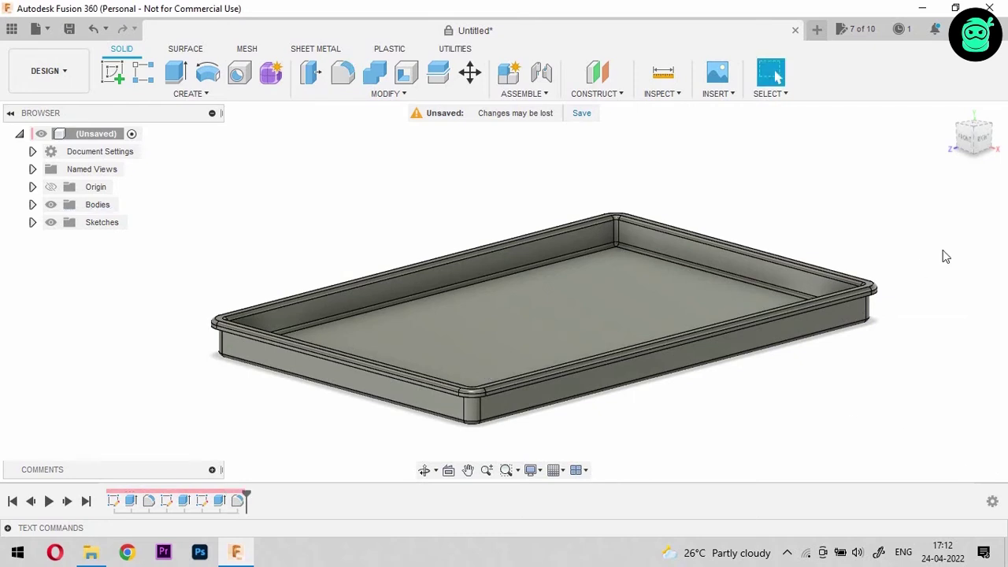
- Fillet the edge chain where the outer side walls meet the underside of the rim with a 1 mm radius
left_click_drag(972, 117, 974, 101)
scroll(493, 246, "up", 7)
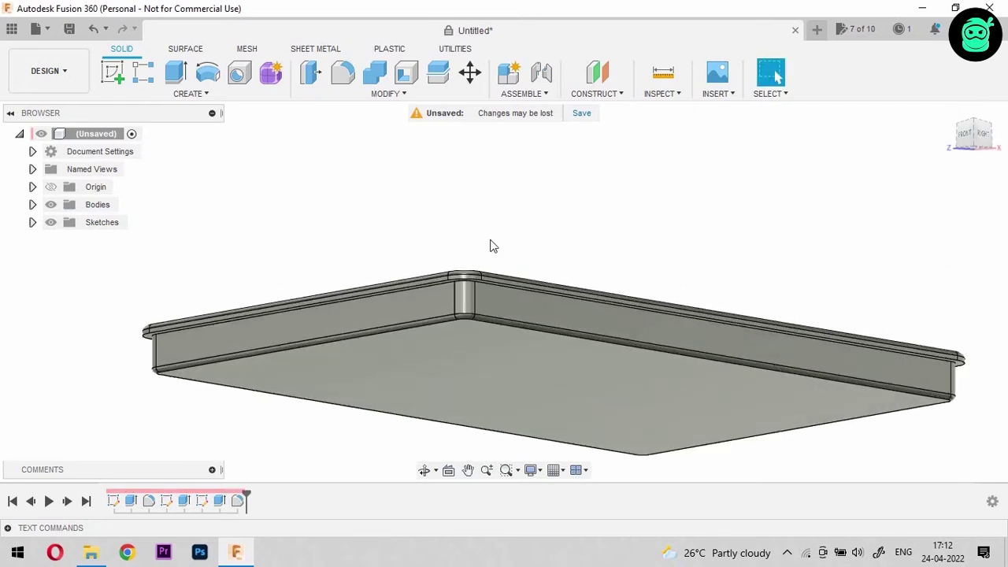
scroll(417, 221, "up", 2)
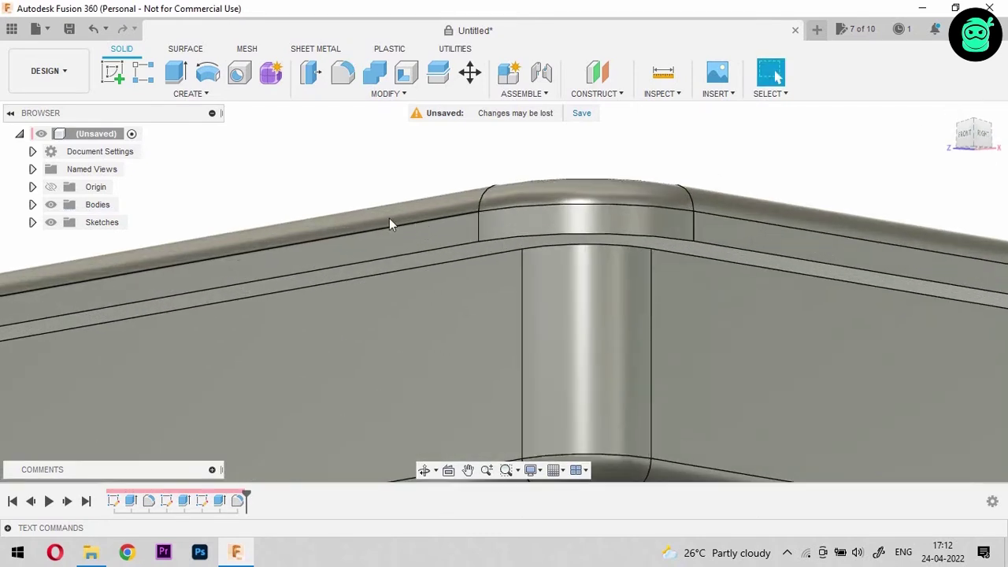
left_click(342, 73)
left_click(425, 268)
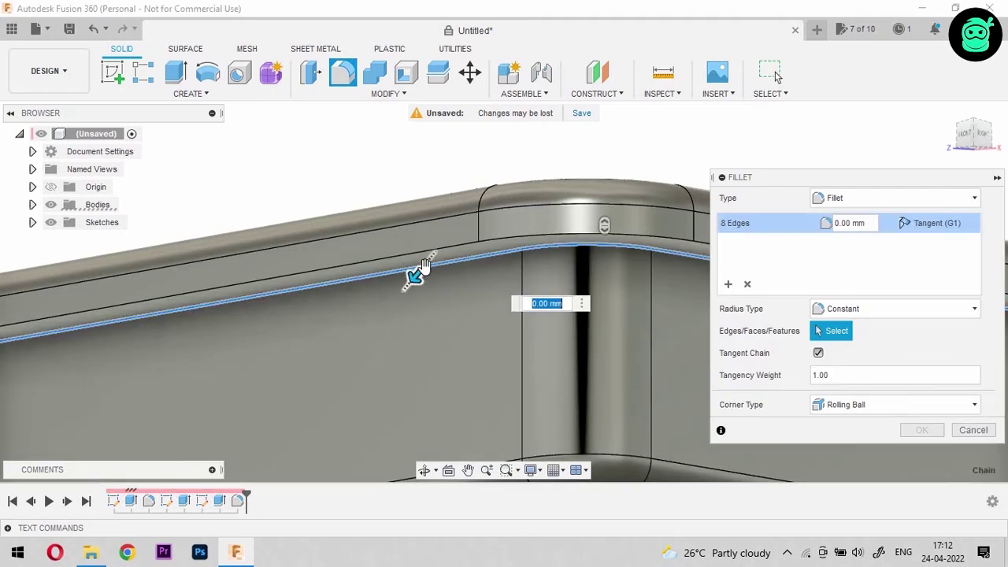
type("1")
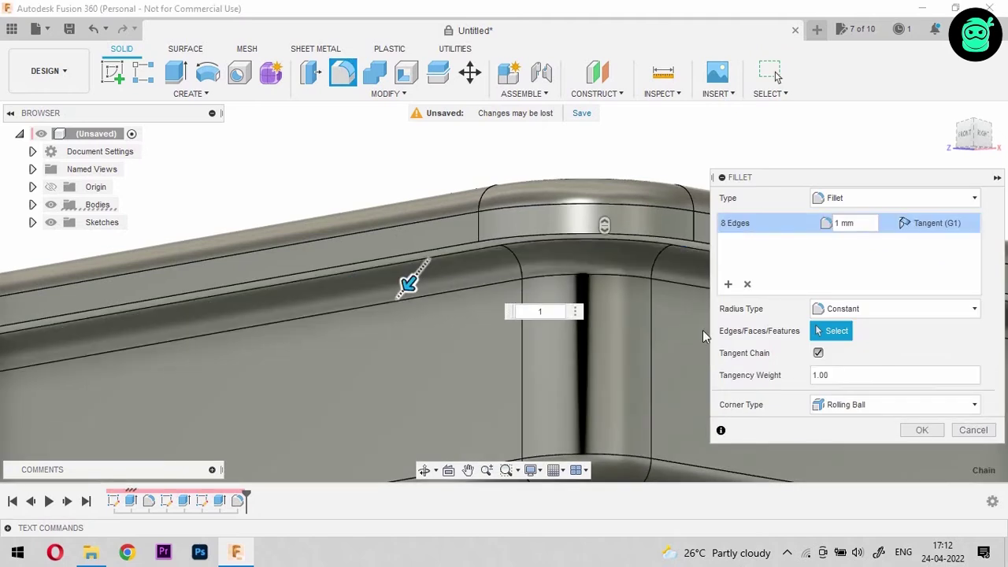
left_click(923, 429)
scroll(674, 284, "down", 8)
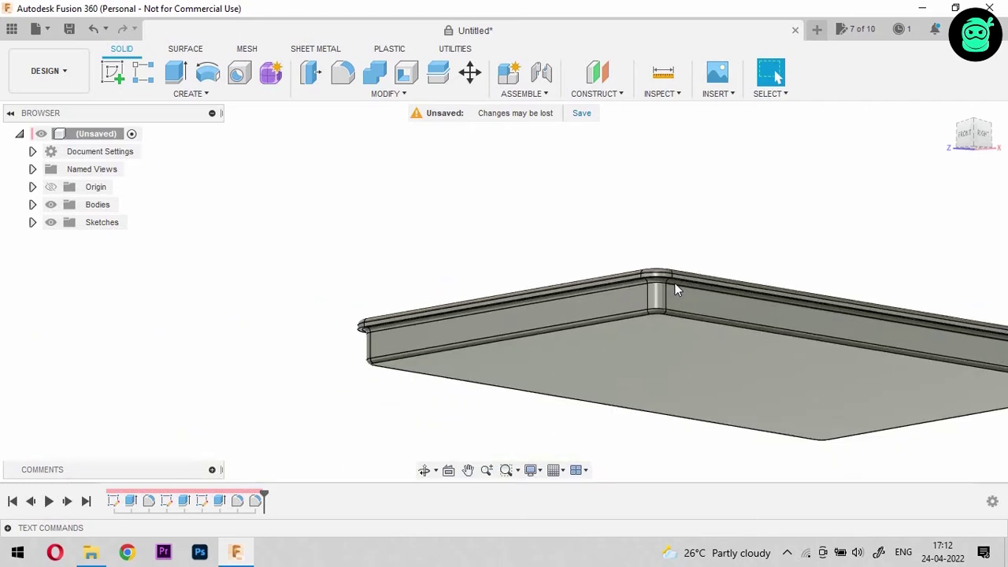
- Start a sketch on the floor face inside the tray's pocket
mouse_move(976, 133)
left_mouse_down()
mouse_move(953, 135)
mouse_move(966, 203)
left_mouse_up()
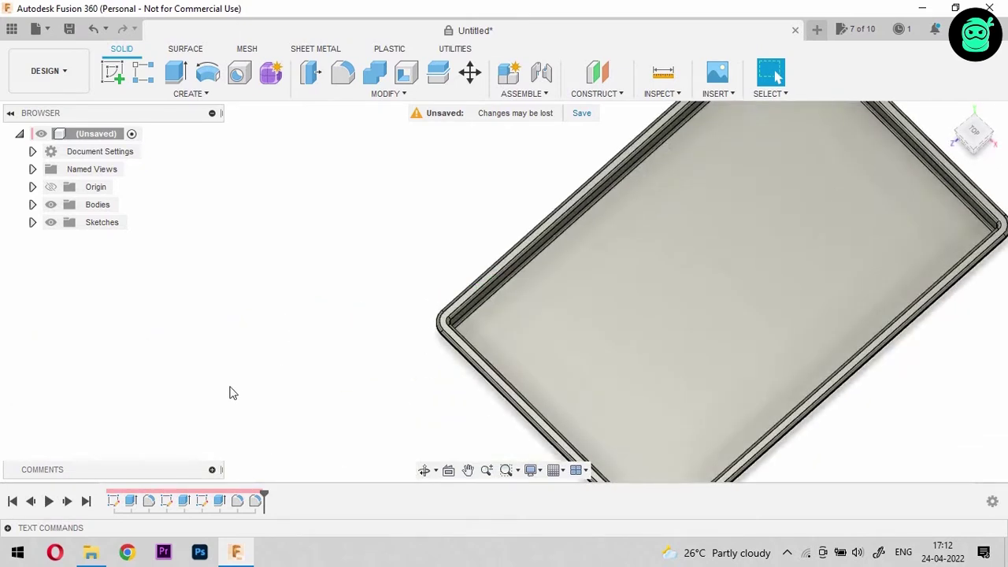
scroll(238, 392, "down", 5)
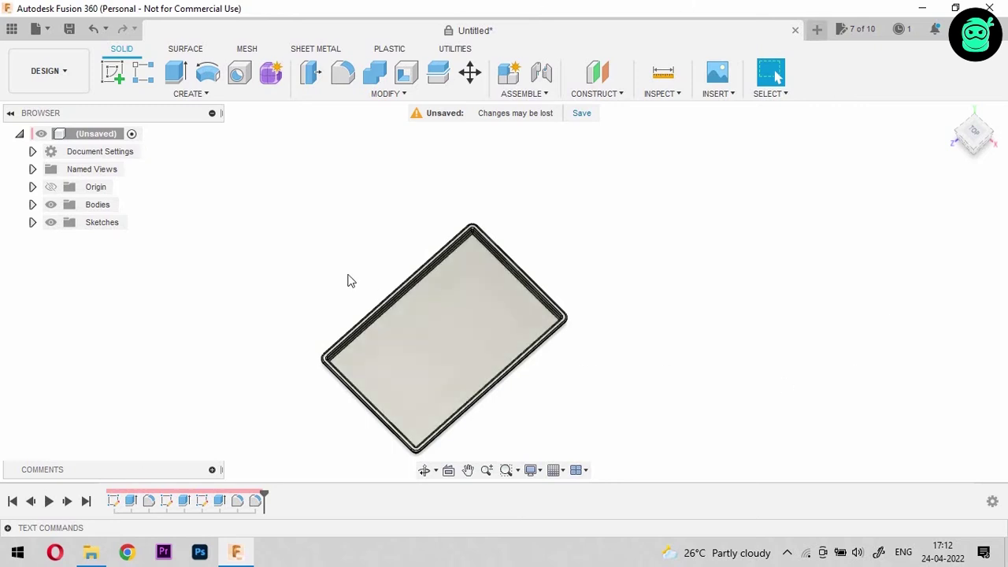
scroll(405, 295, "up", 4)
left_click(603, 304)
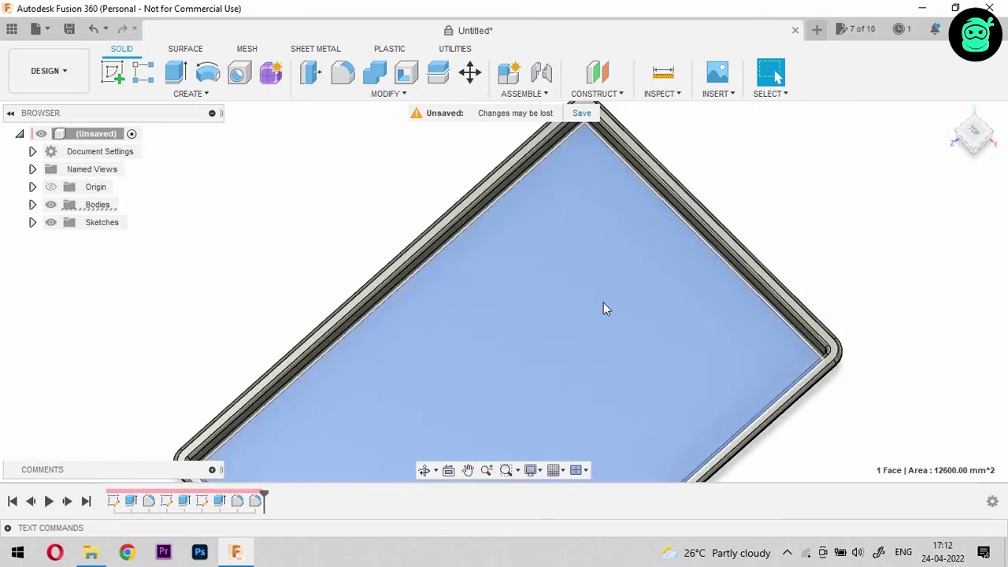
left_click(114, 73)
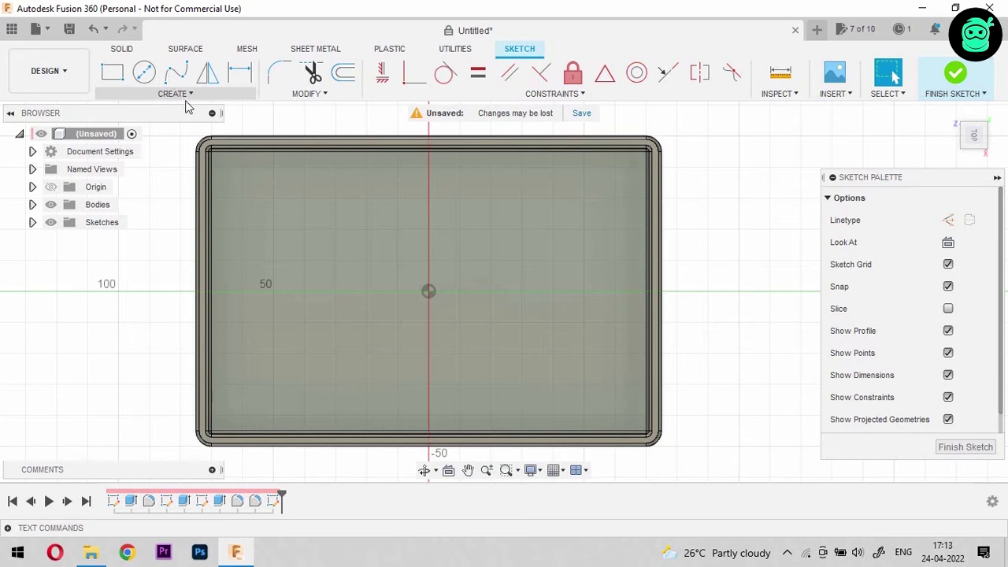
- Draw a 65 mm line from the origin along the tray's long centre axis toward the right end wall
left_click(181, 95)
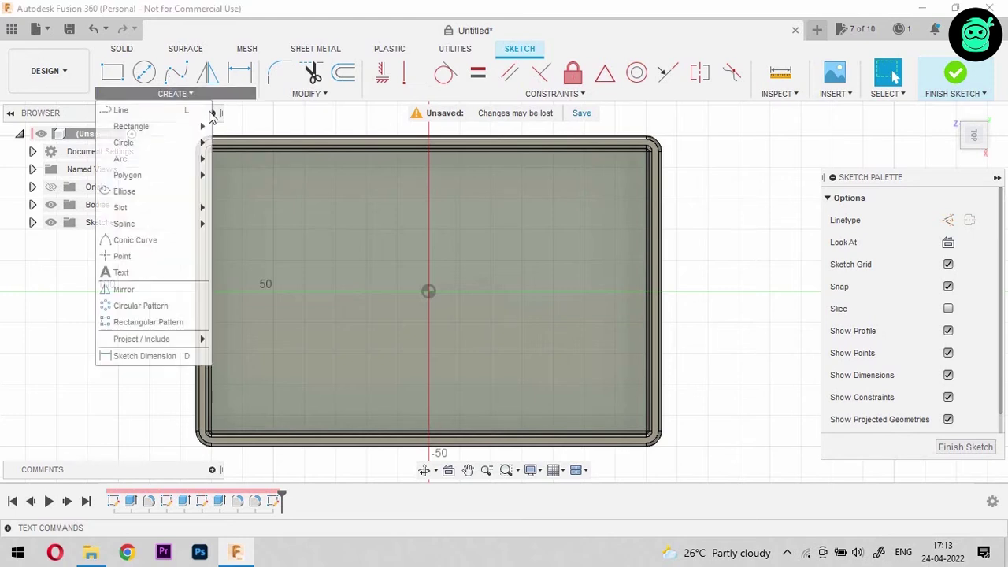
left_click(126, 111)
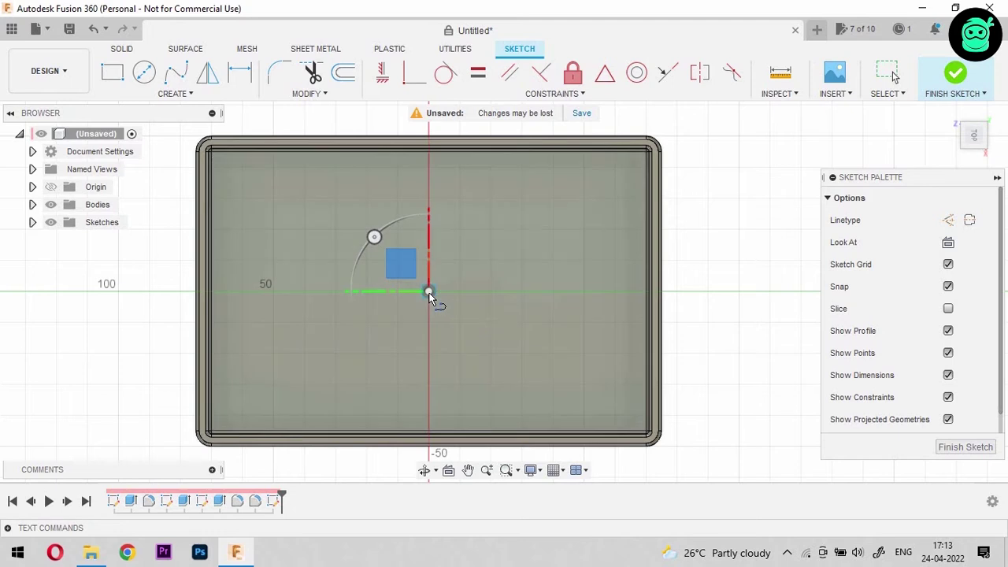
left_click(429, 291)
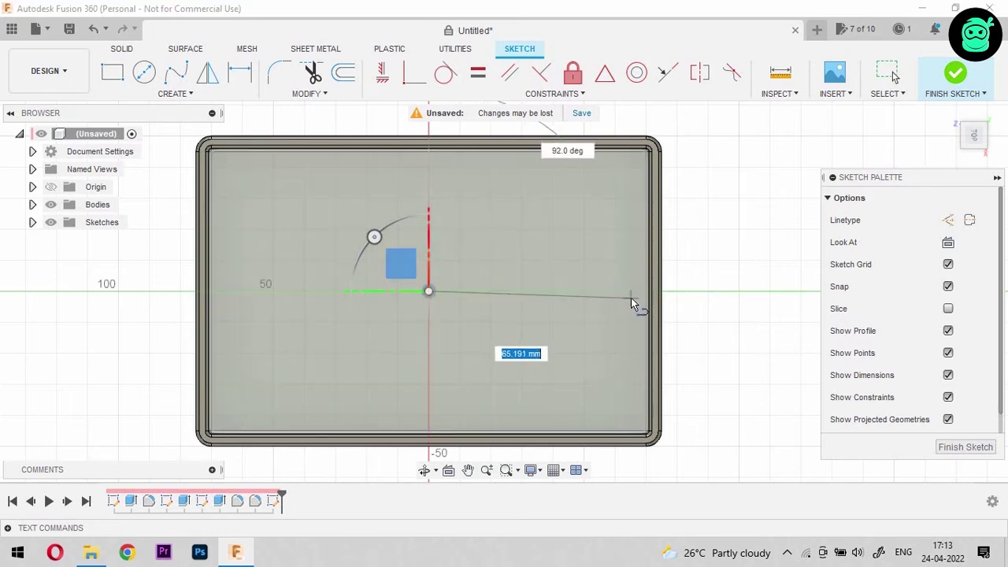
type("65")
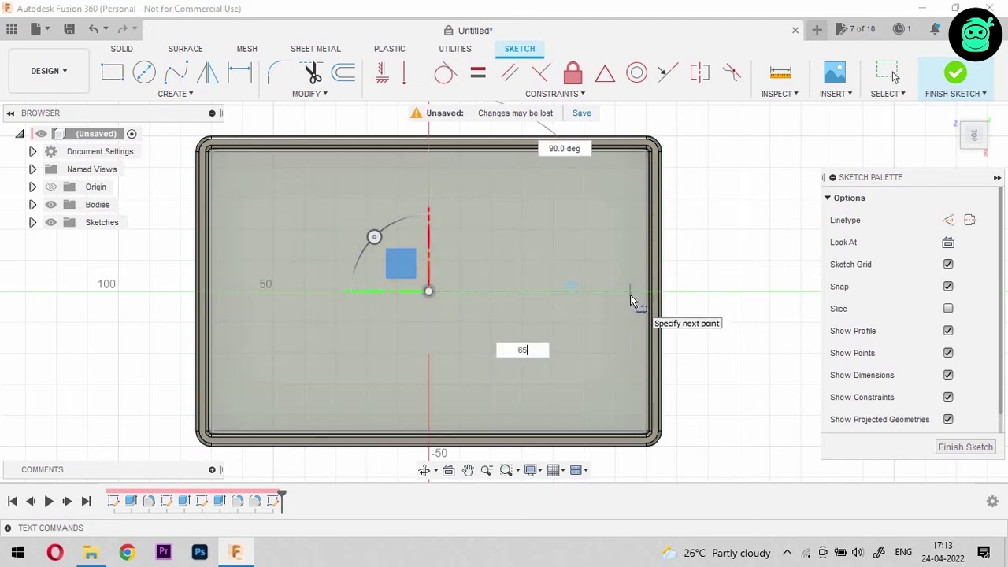
key("Tab")
key("Return")
key("Escape")
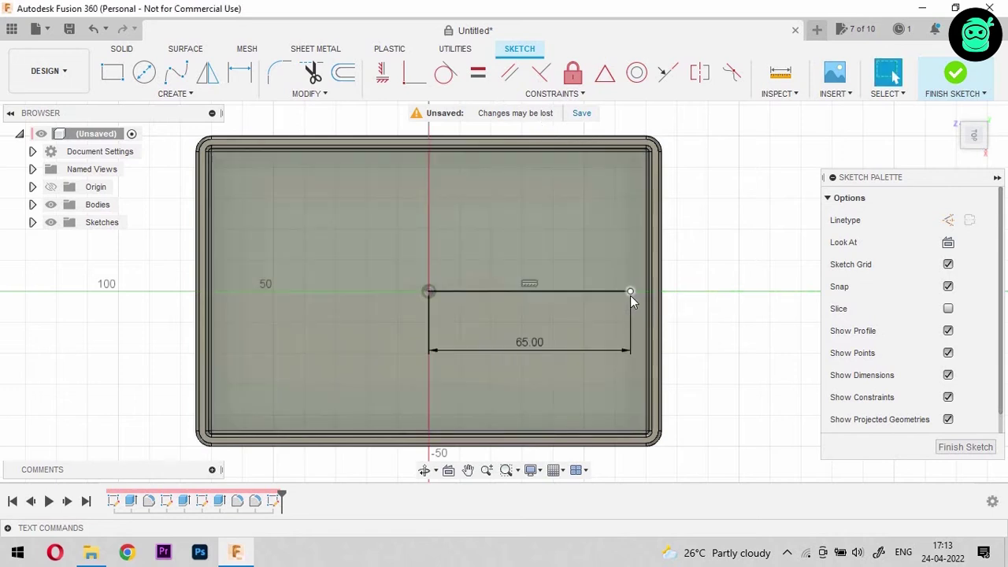
- Draw a second 65 mm line from the origin in the opposite direction, toward the left end wall
left_click(191, 98)
left_click(138, 112)
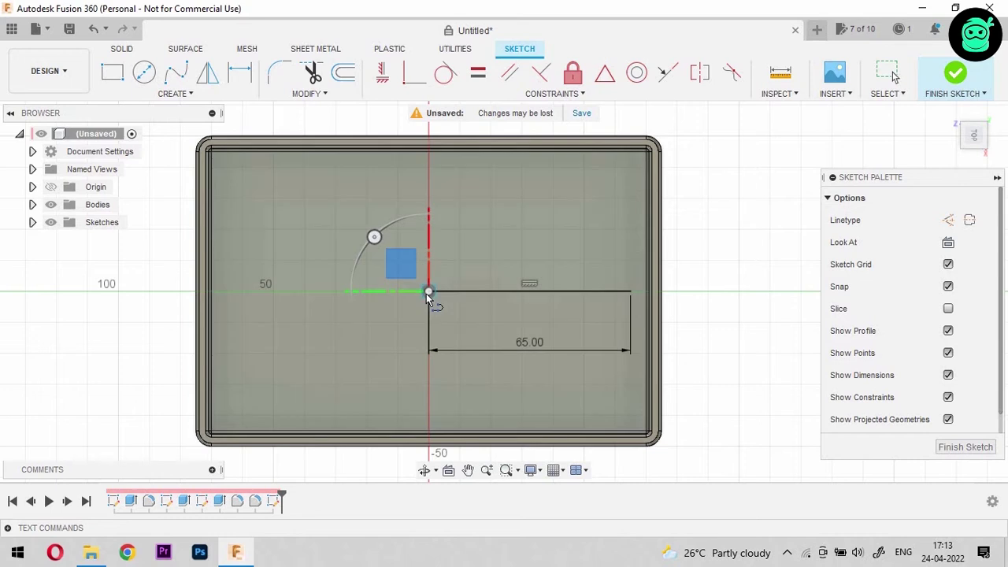
left_click(429, 292)
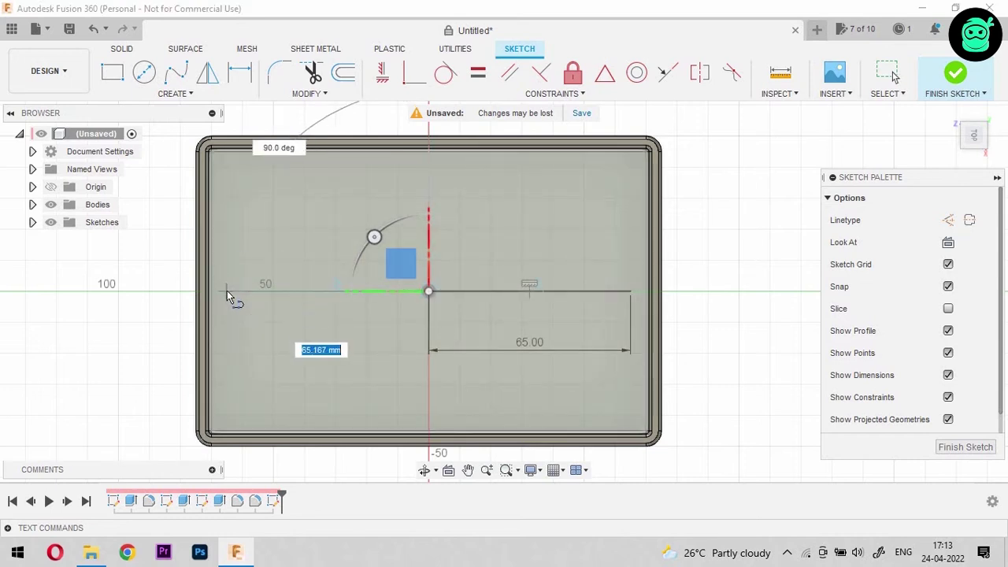
type("65")
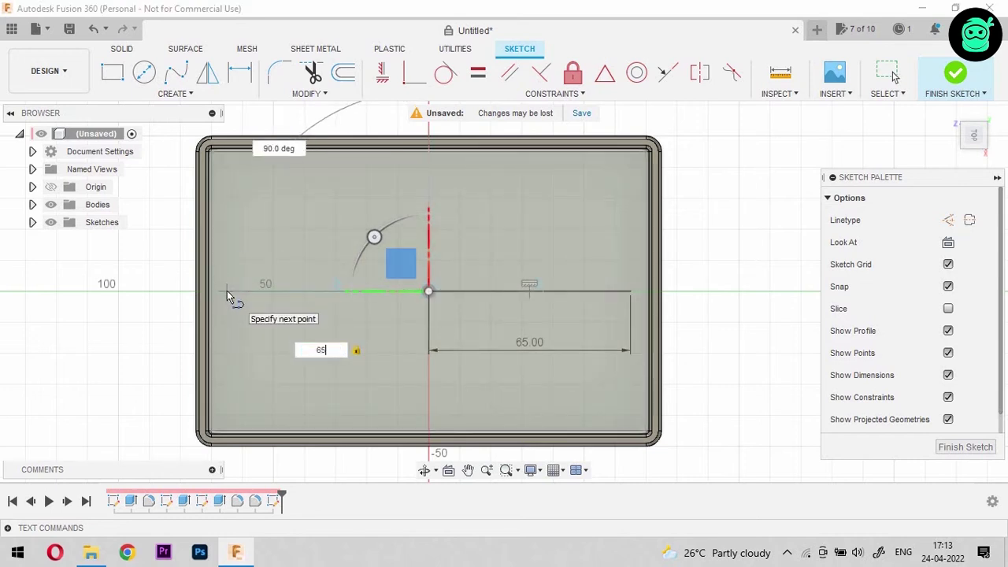
key("Return")
key("Escape")
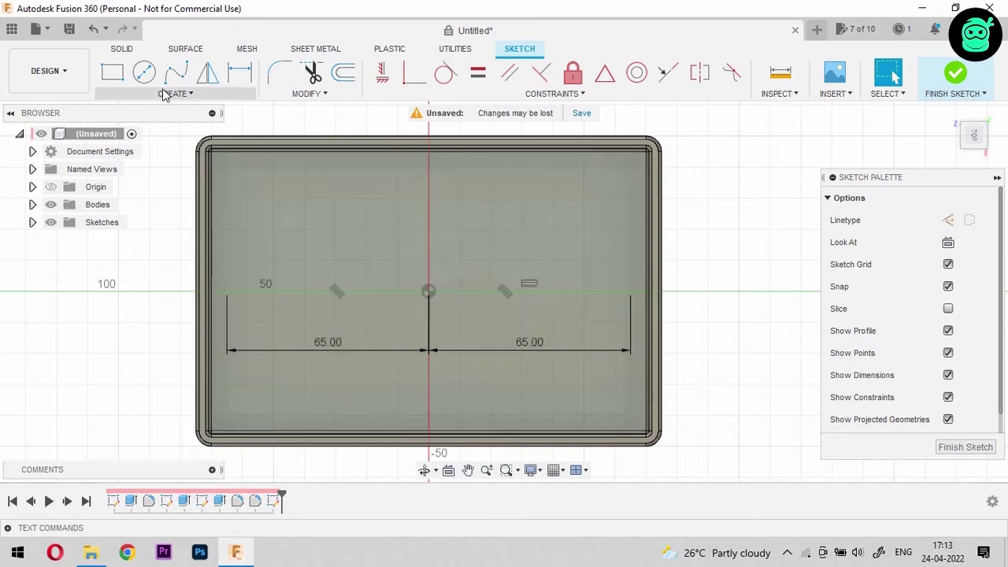
- Draw a 5 mm diameter circle centred on the origin between the two lines
key("c")
scroll(428, 293, "up", 2)
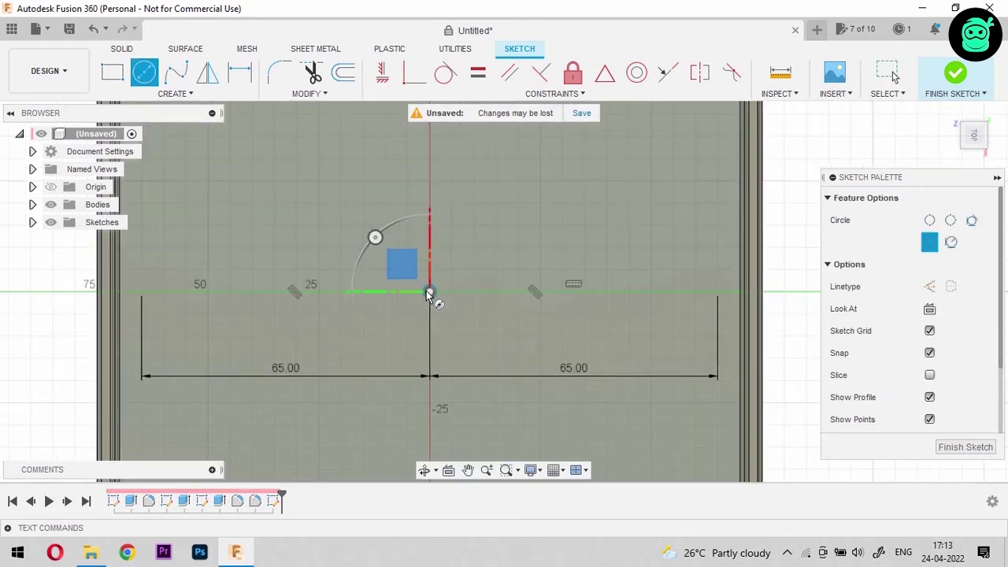
left_click(429, 293)
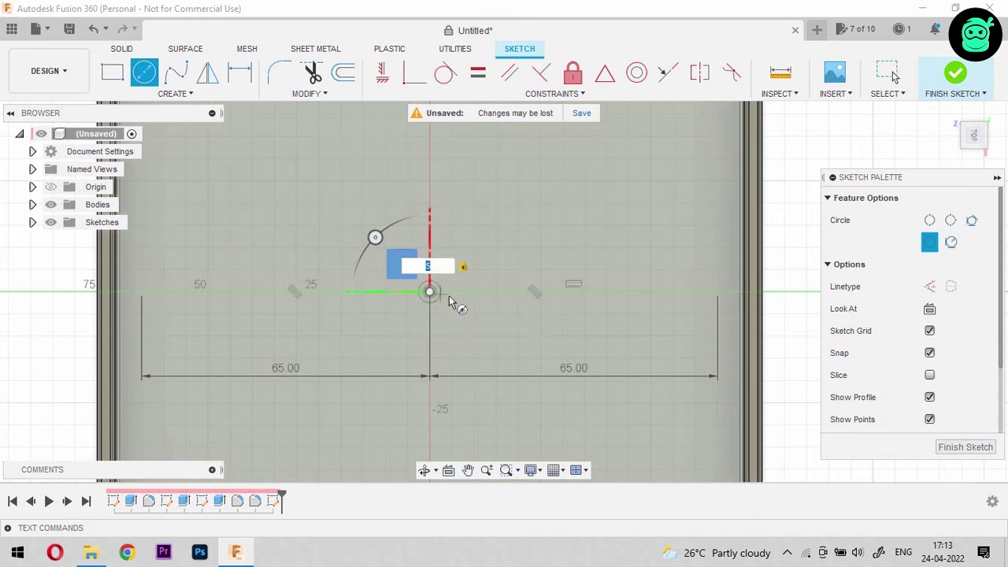
key("Return")
key("Escape")
scroll(446, 259, "down", 5)
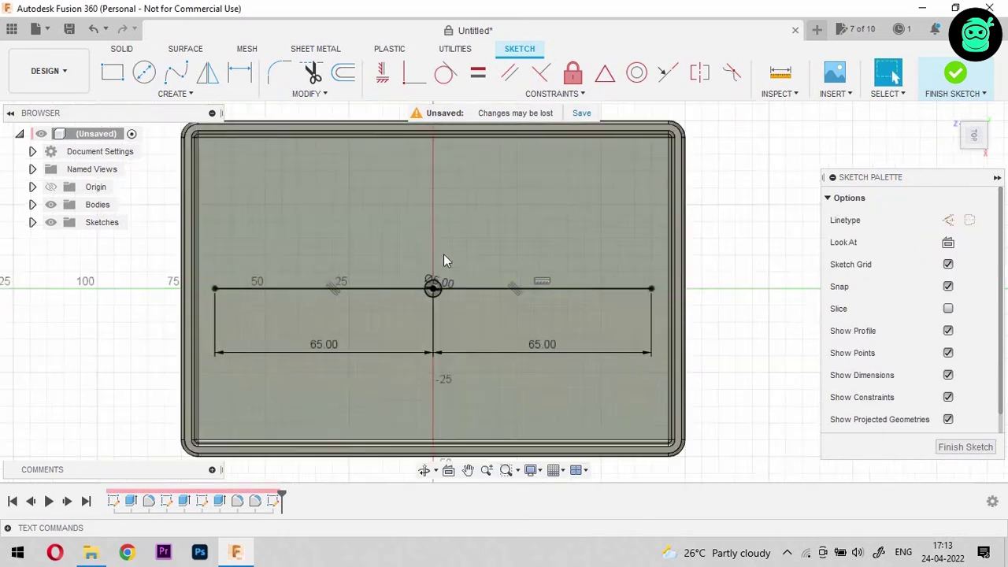
- Start a rectangular pattern of the 5 mm circle along the tray's long axis with quantity 22, distance -30 mm and symmetric direction
scroll(436, 291, "up", 3)
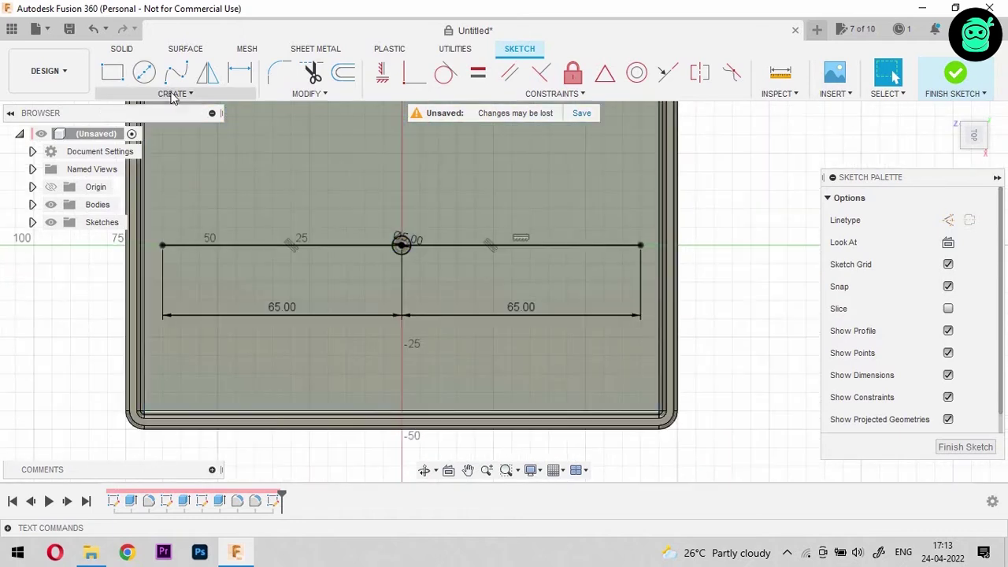
scroll(335, 267, "down", 1)
scroll(373, 260, "up", 2)
left_click(371, 261)
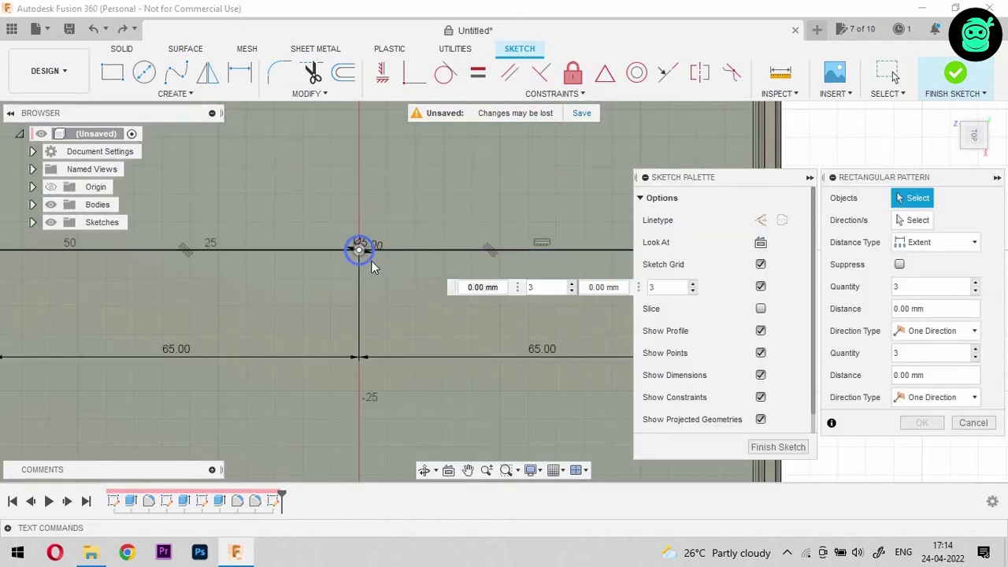
left_click_drag(345, 250, 543, 249)
type("22")
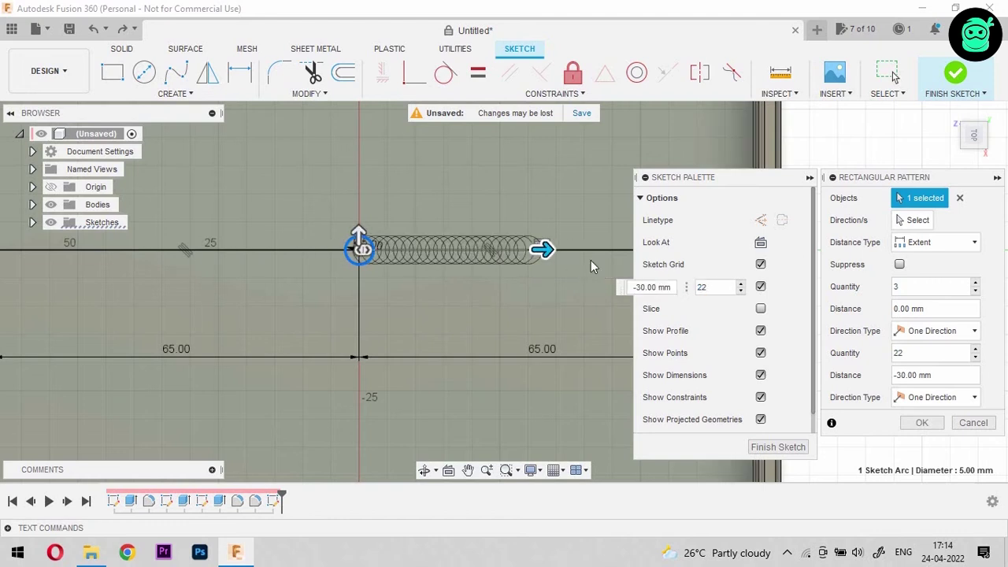
left_click(974, 397)
left_click(917, 433)
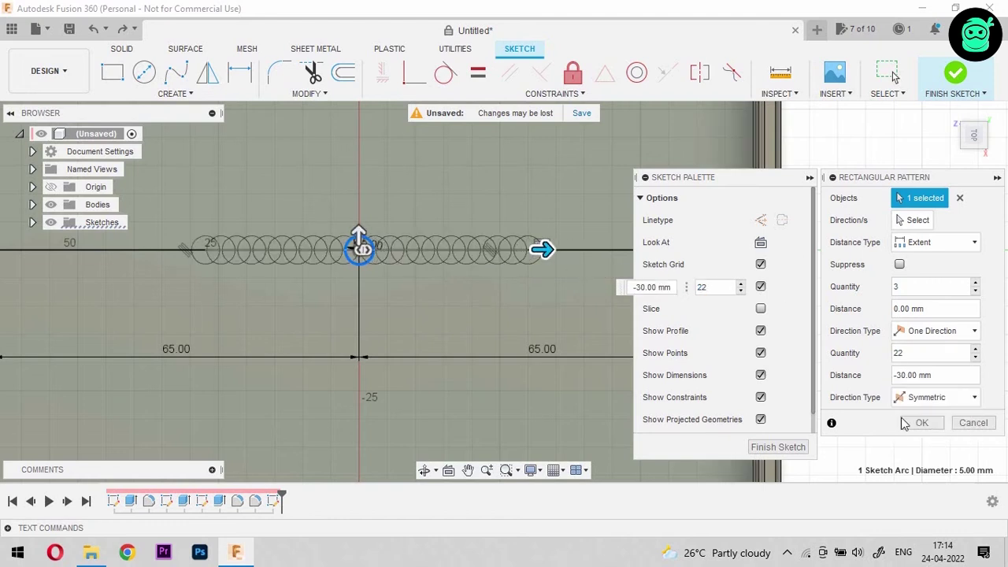
- Set the pattern along the long axis to 19 circles with a distance of -65 mm
scroll(299, 258, "down", 2)
scroll(299, 258, "down", 2)
left_click_drag(439, 256, 552, 264)
key("Tab")
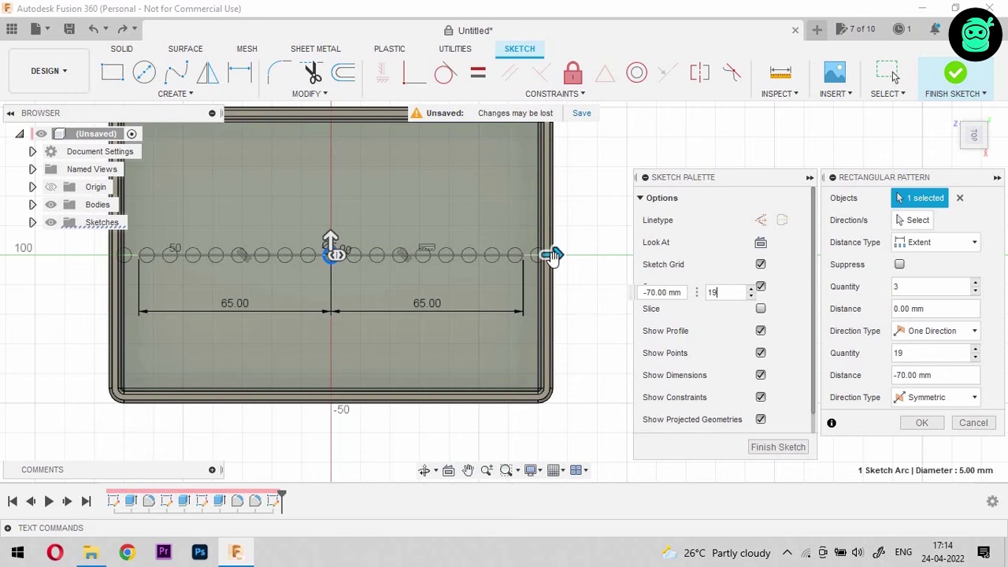
left_click_drag(539, 260, 529, 261)
scroll(508, 257, "up", 3)
scroll(520, 257, "up", 2)
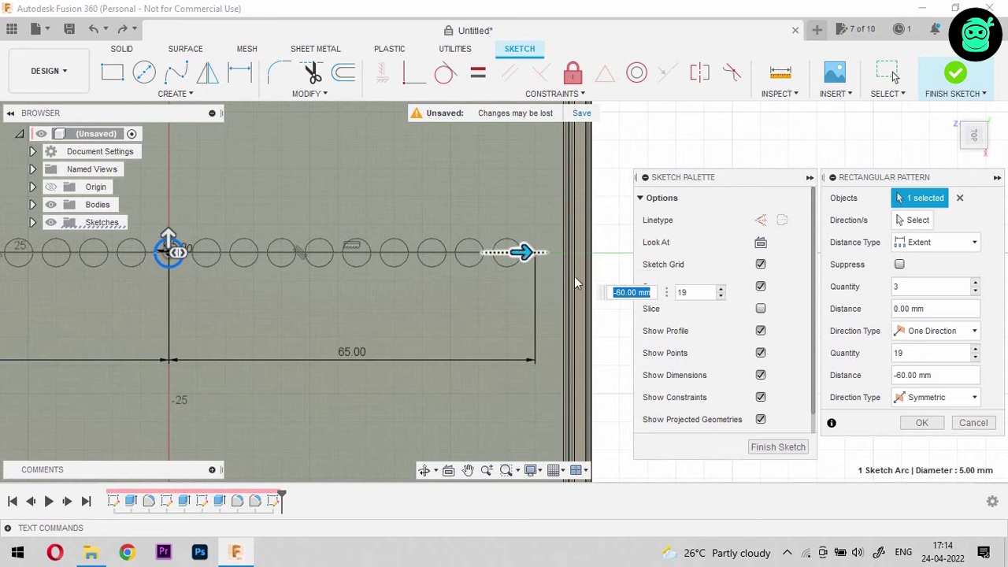
left_click_drag(531, 252, 547, 251)
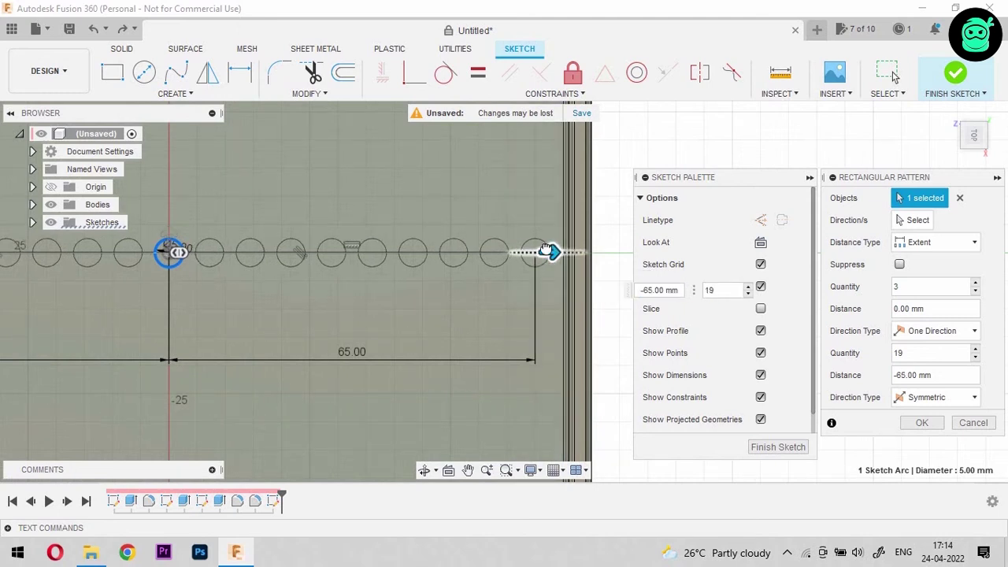
scroll(487, 212, "down", 3)
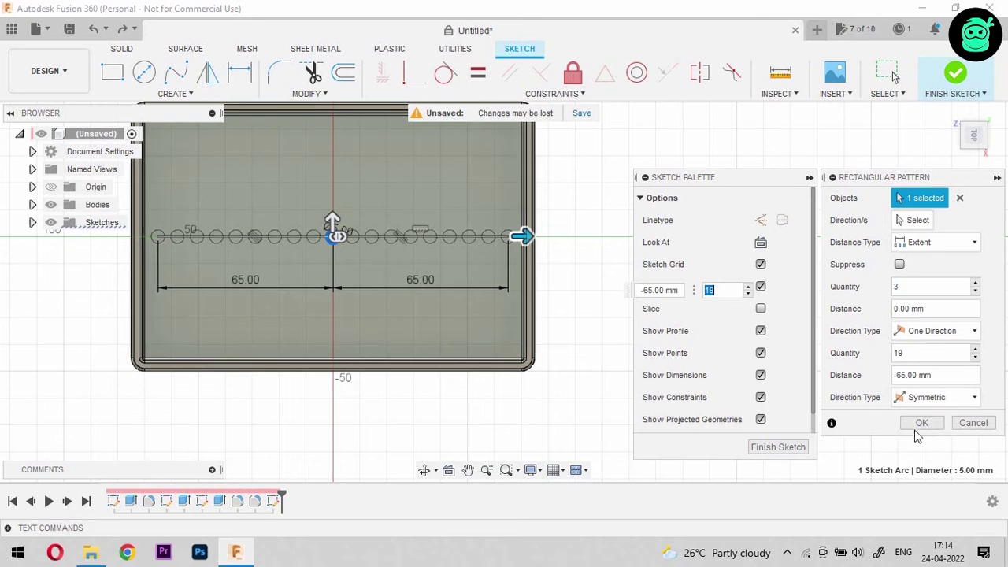
- Make the pattern's direction across the tray's width symmetric with a quantity of 4
left_click(975, 290)
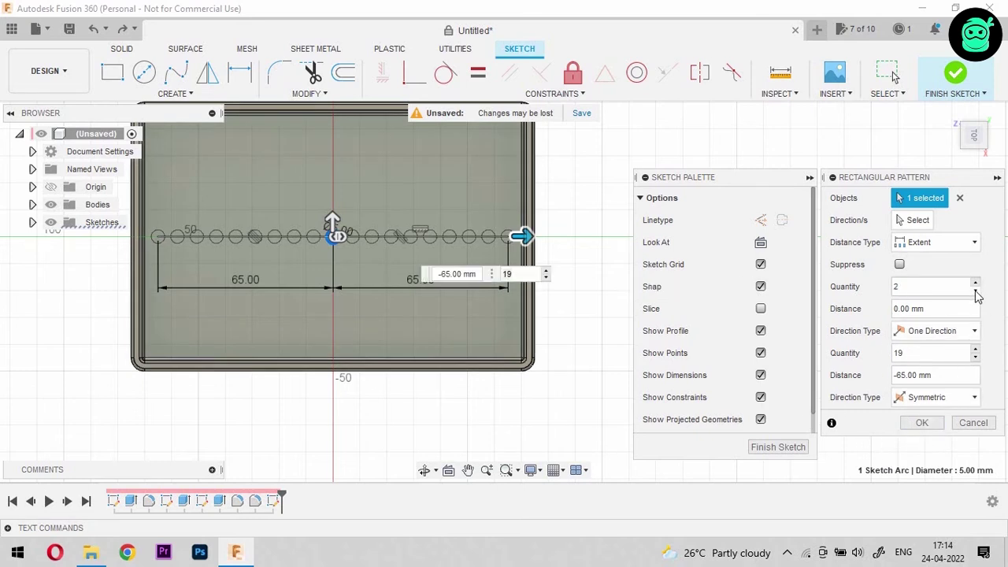
left_click(976, 291)
left_click(974, 331)
left_click(929, 363)
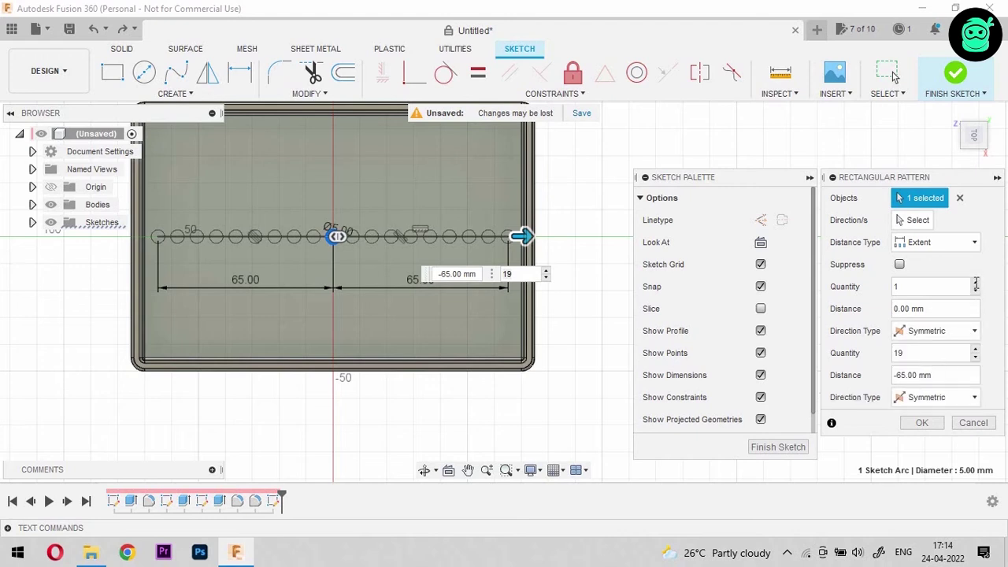
key("BackSpace")
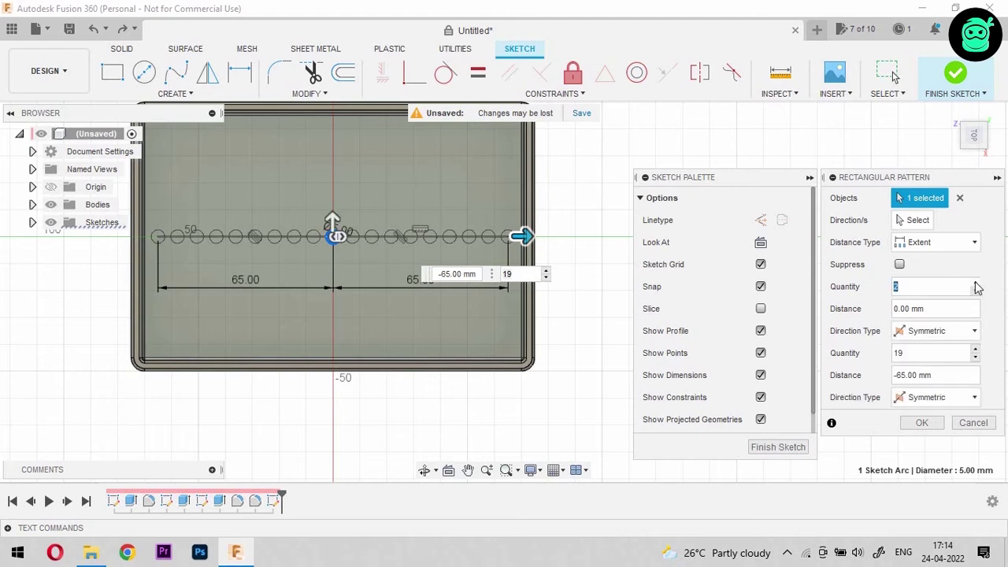
type("4")
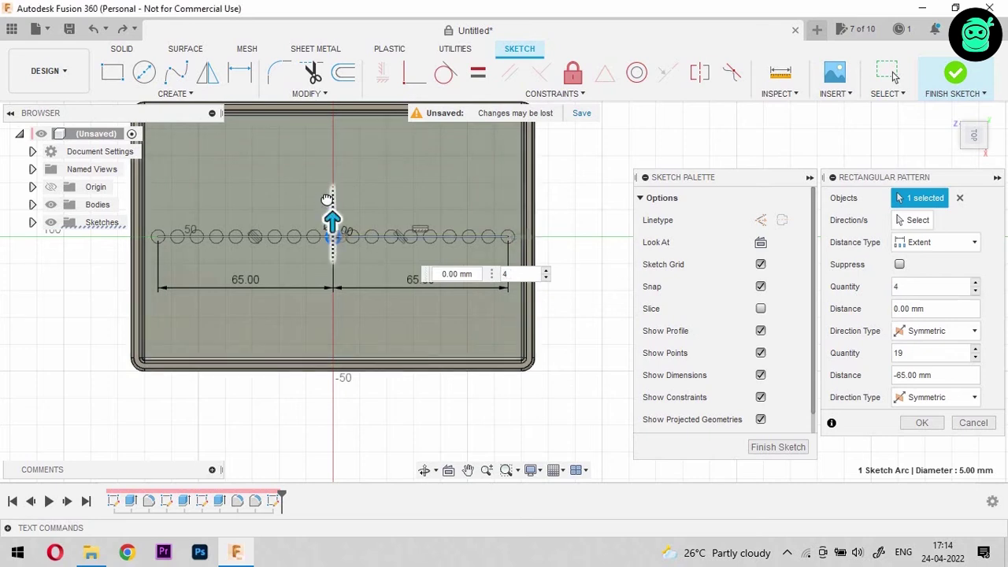
- Extend the pattern across the tray's width to 11 rows with a distance of 40 mm and create it
left_click_drag(333, 223, 321, 138)
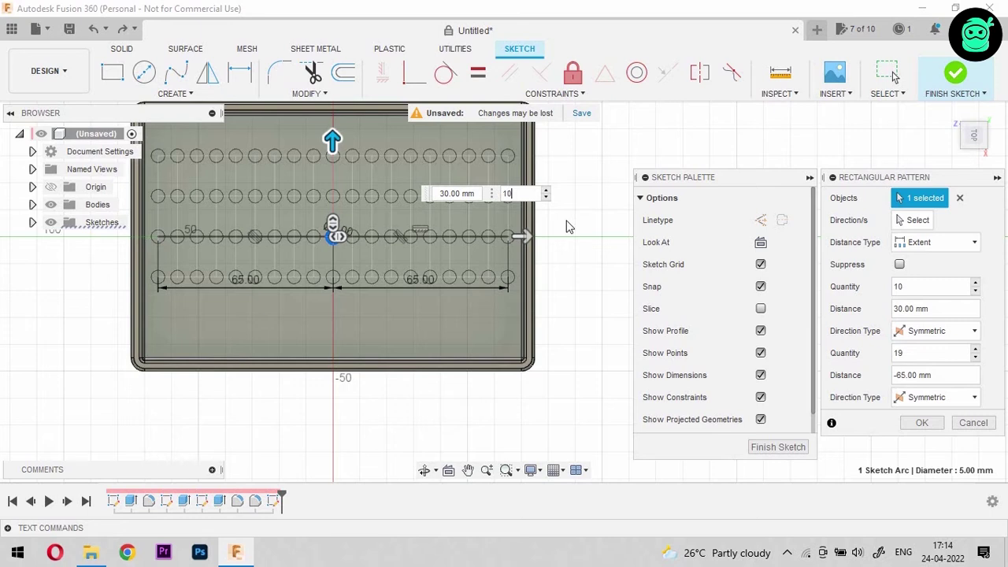
type("10")
left_click_drag(333, 229, 333, 112)
left_click_drag(521, 167, 431, 167)
type("11")
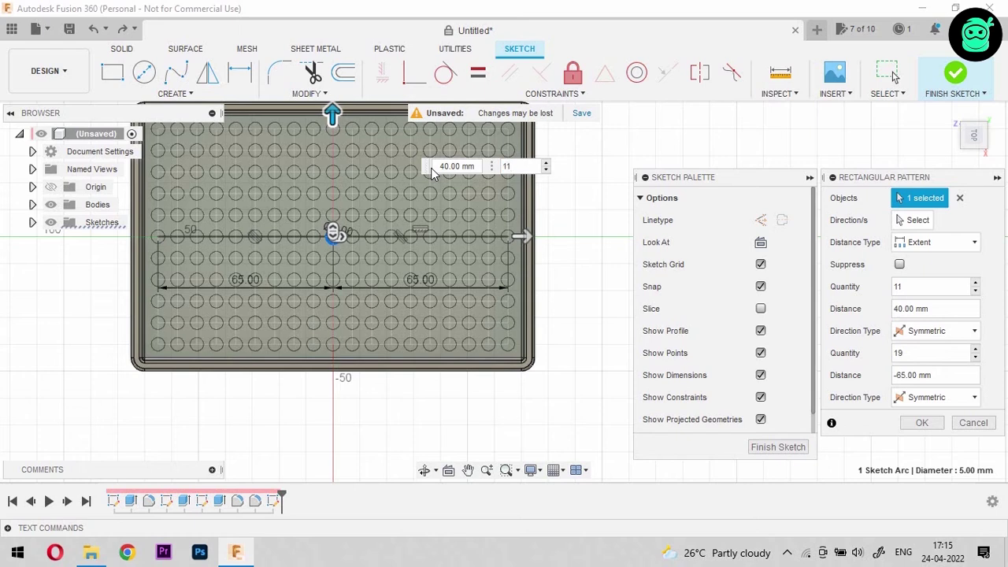
left_click(926, 424)
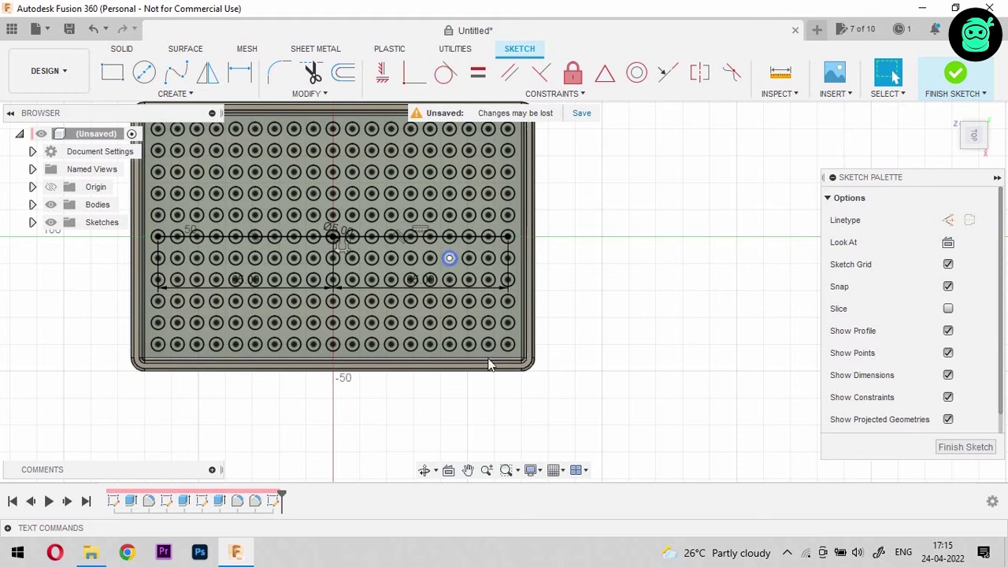
- Finish the sketch containing the circle pattern on the tray floor
scroll(464, 360, "down", 2)
scroll(465, 361, "up", 1)
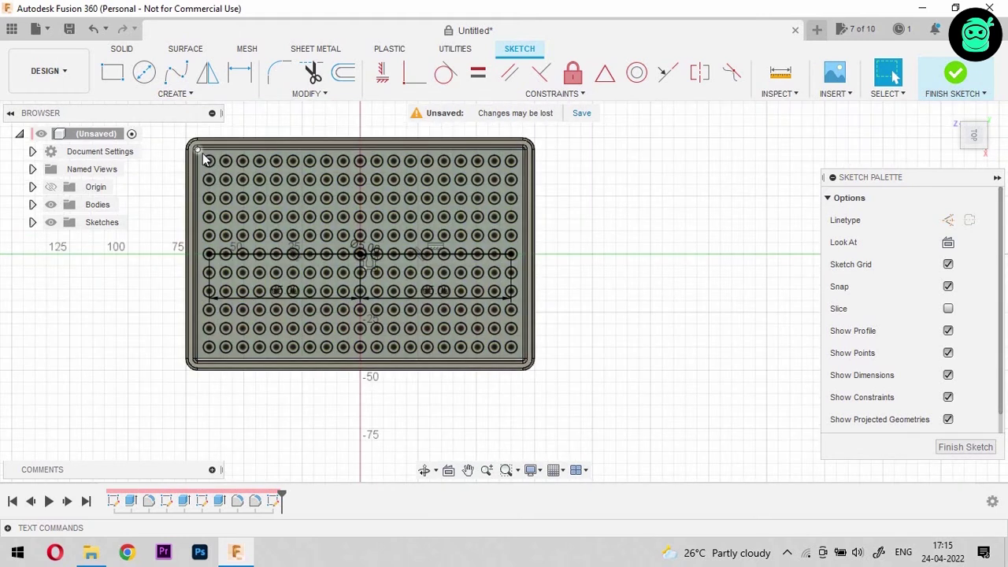
scroll(203, 157, "up", 2)
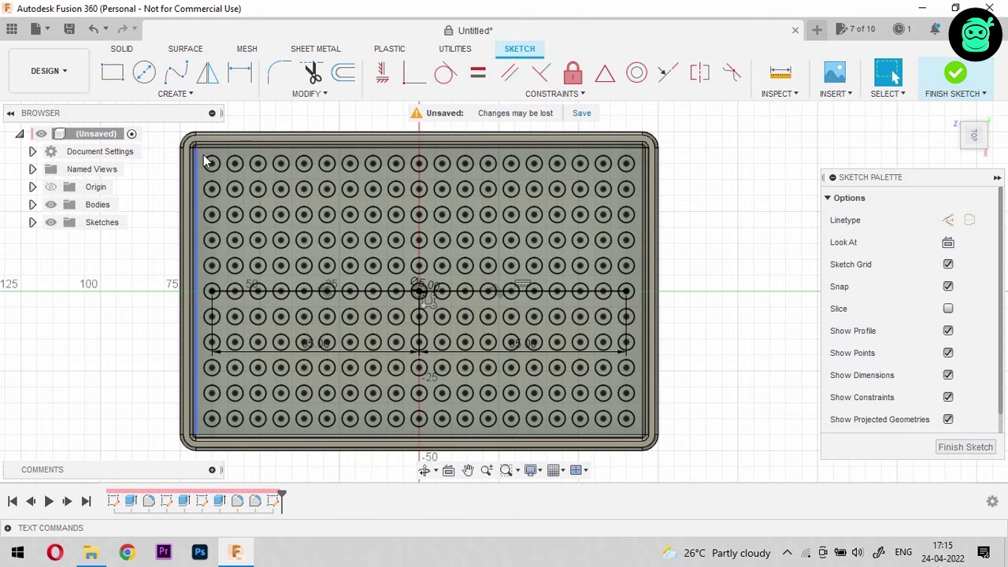
left_click(965, 447)
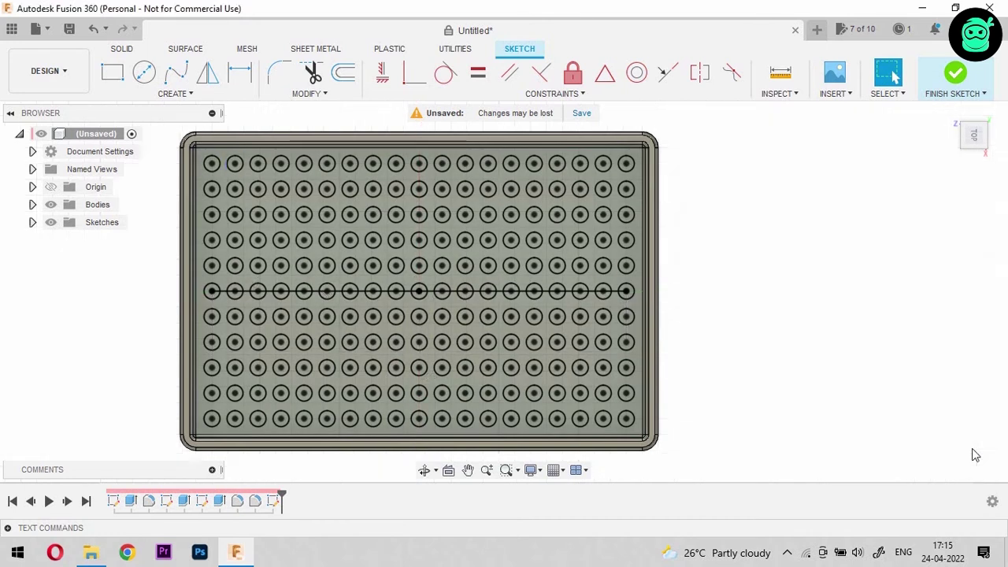
left_click(203, 157)
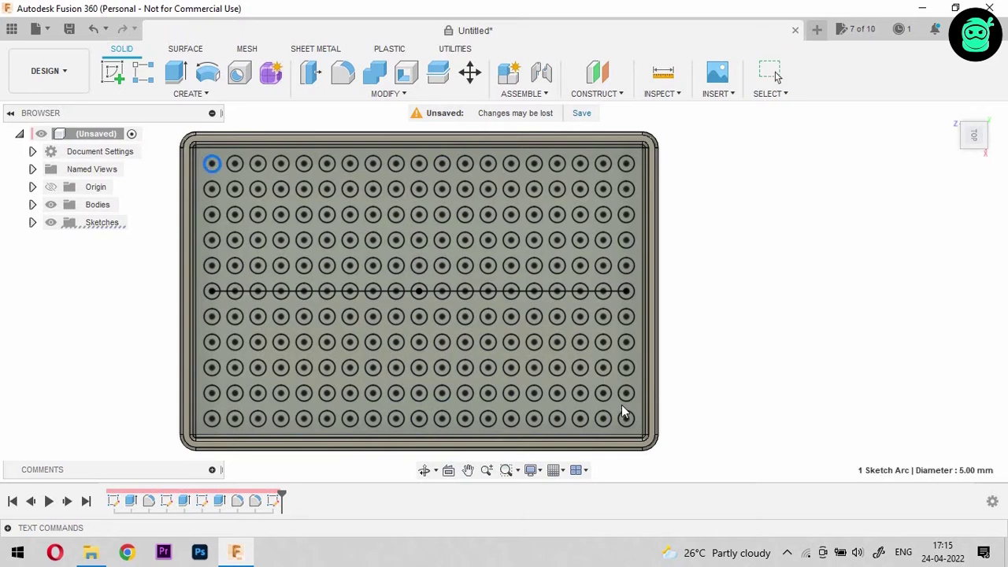
left_click(770, 73)
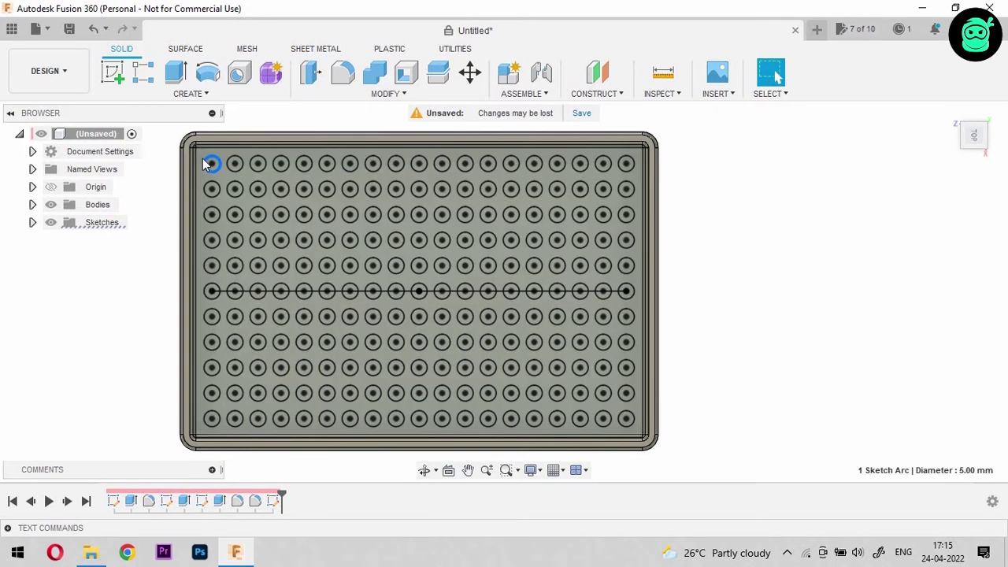
key("e")
key("Escape")
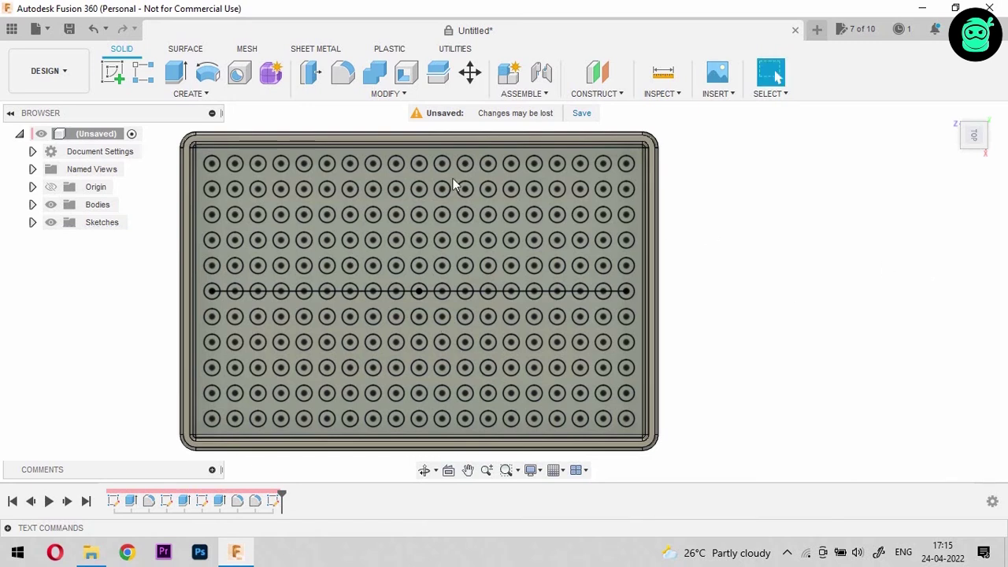
left_click(211, 162)
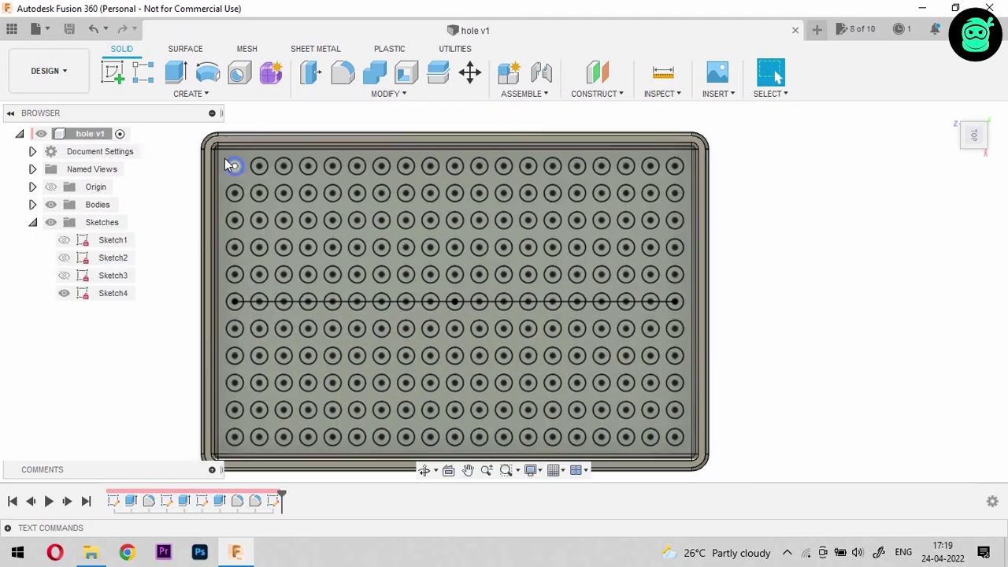
- Extrude all the patterned circle profiles downward as a cut through the tray floor to form the drainage holes
left_click_drag(225, 161, 684, 446)
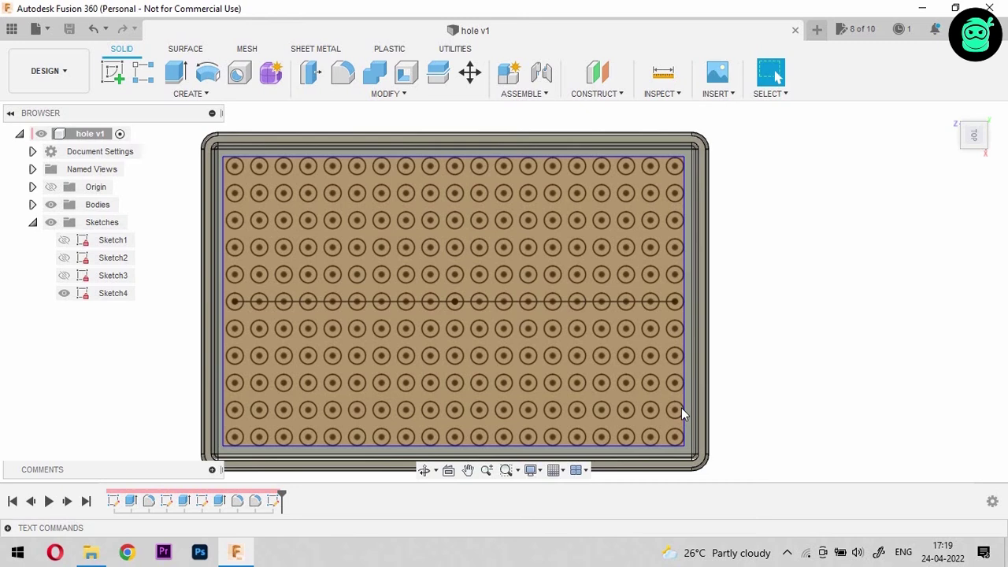
left_click_drag(682, 411, 682, 411)
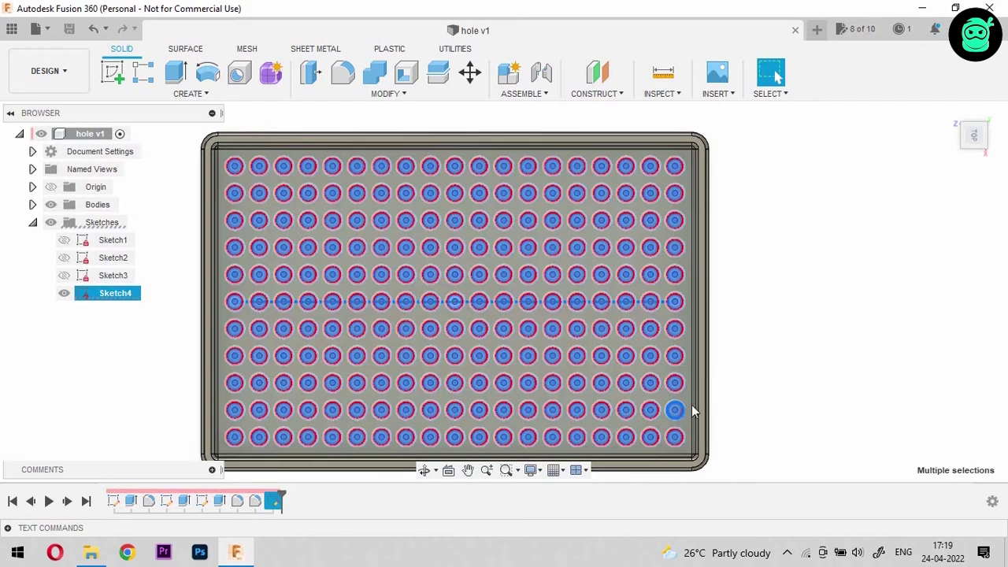
left_click_drag(974, 116, 989, 90)
scroll(464, 199, "down", 3)
scroll(418, 395, "up", 2)
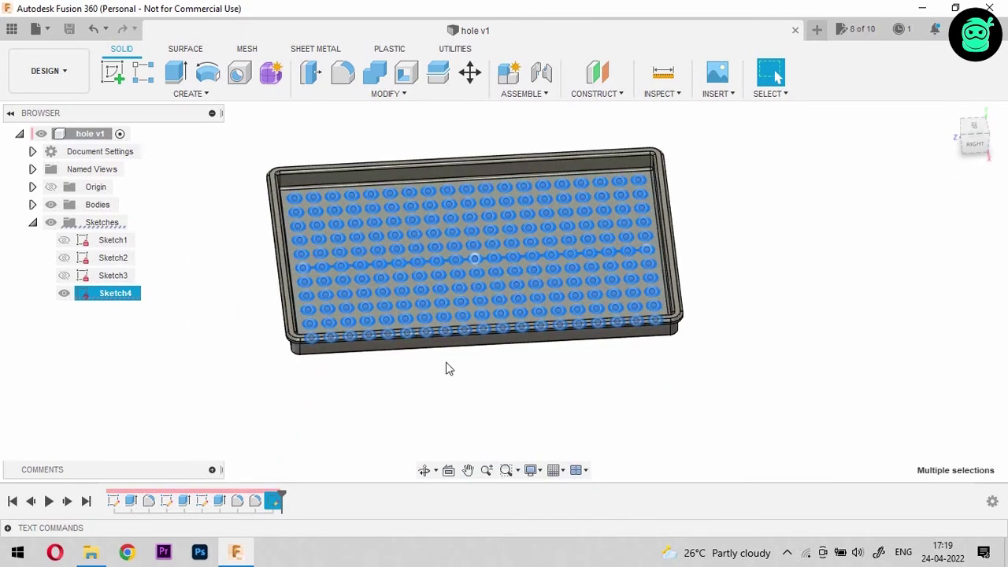
left_click_drag(975, 130, 982, 121)
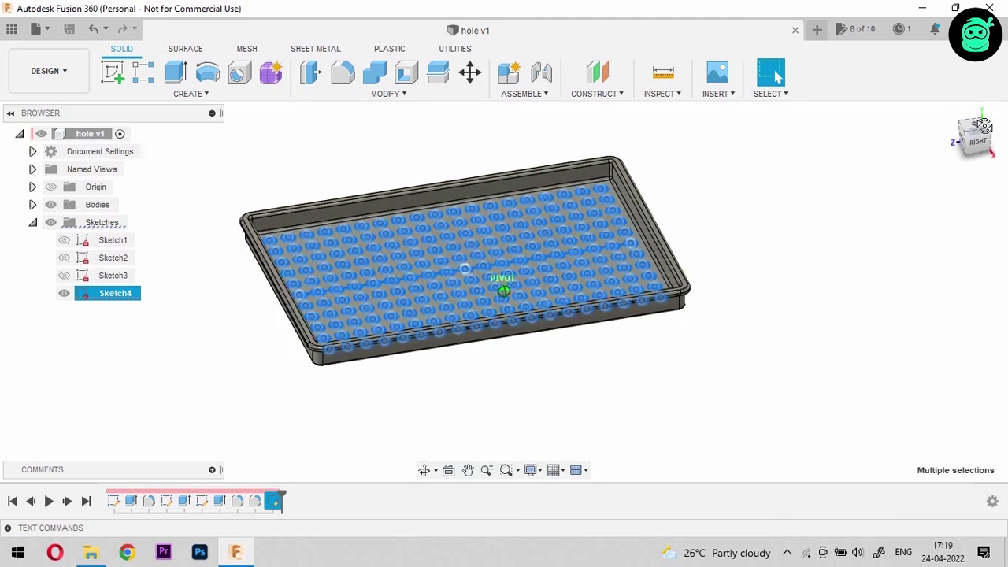
scroll(350, 229, "up", 2)
left_click(176, 74)
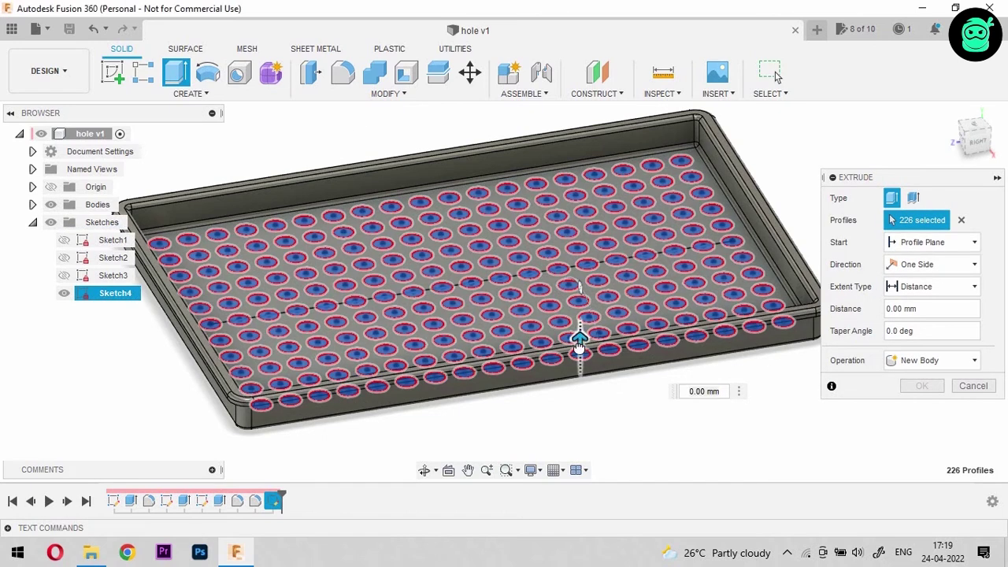
left_click_drag(579, 340, 581, 422)
left_click(933, 411)
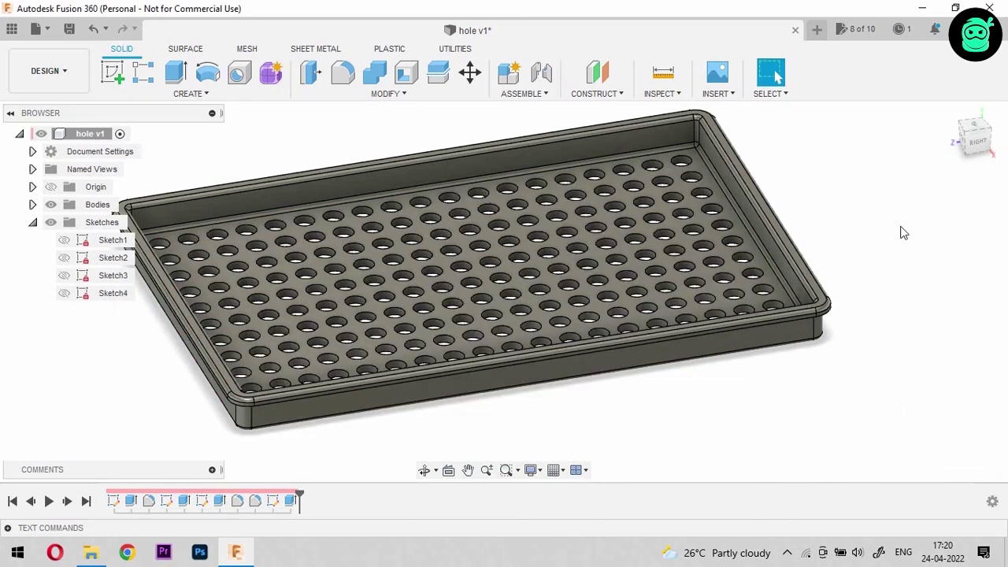
- Switch to the Render workspace and apply the metal appearance Aluminum - Anodized Rough (Blue) to the whole tray
mouse_move(982, 139)
left_mouse_down()
mouse_move(960, 171)
mouse_move(1001, 151)
mouse_move(974, 142)
left_mouse_up()
scroll(637, 213, "down", 5)
scroll(622, 214, "up", 4)
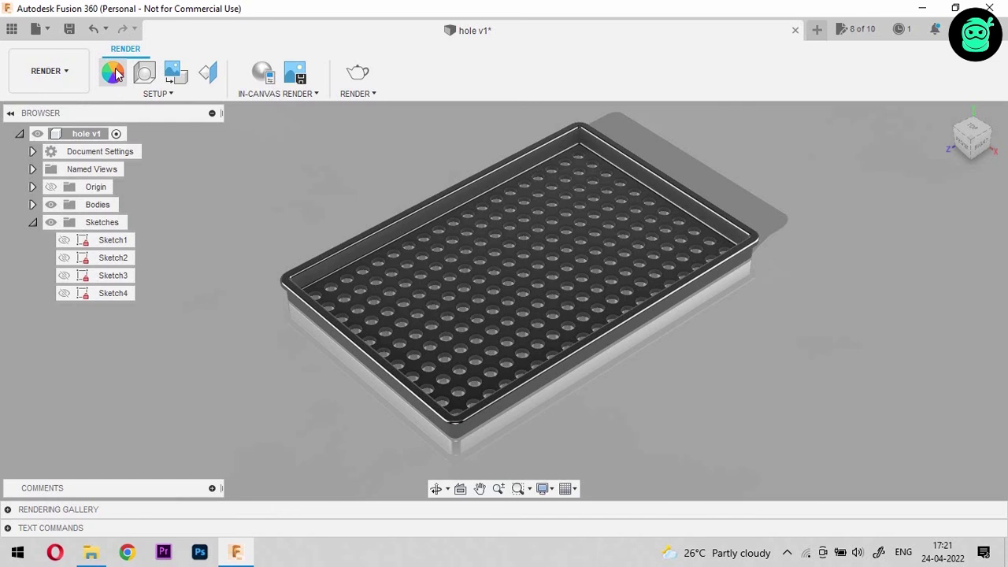
left_click(115, 73)
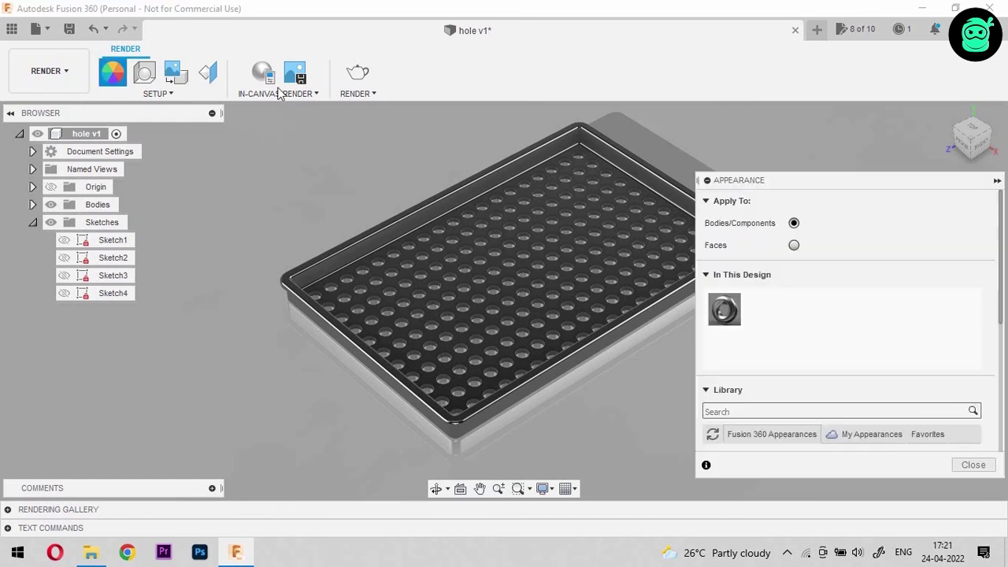
scroll(894, 387, "down", 5)
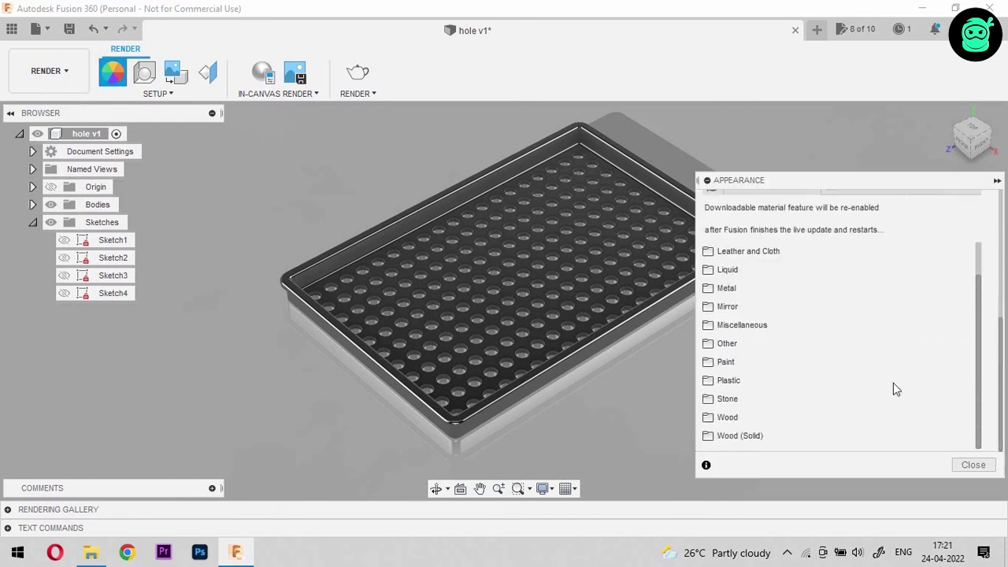
left_click(708, 289)
left_click(740, 306)
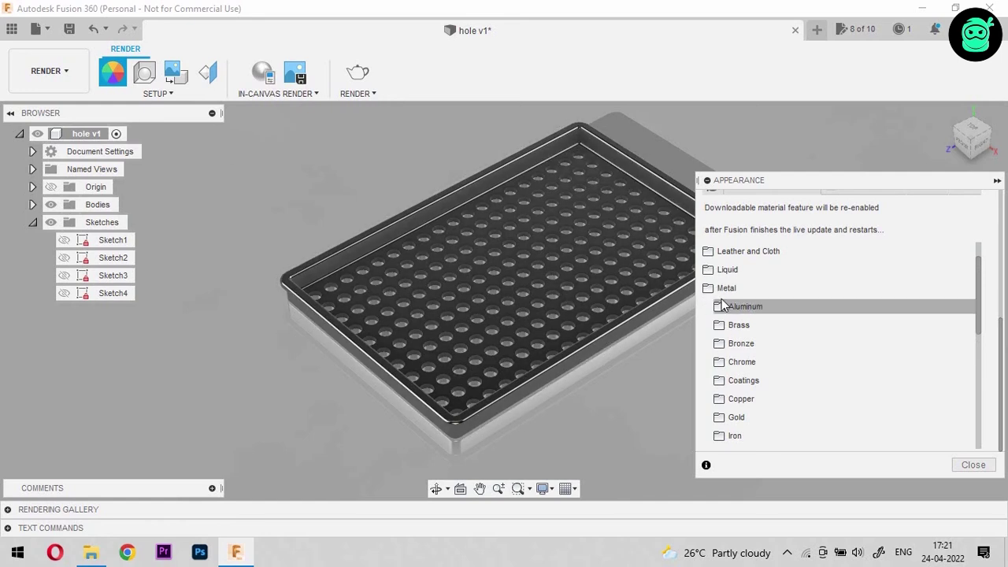
scroll(740, 381, "down", 2)
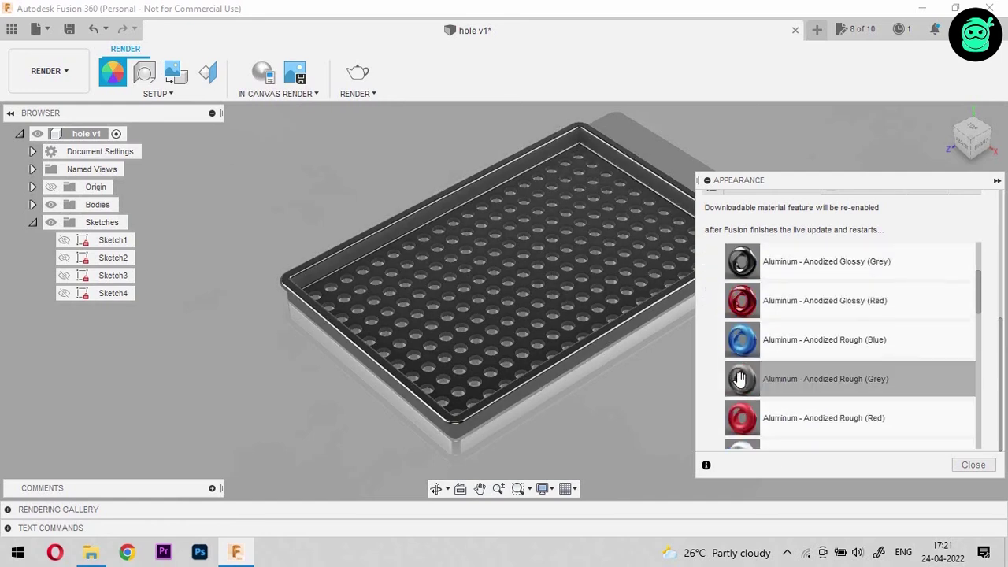
left_click_drag(762, 342, 537, 309)
- Replace the tray's appearance with Aluminum - Anodized Glossy (Blue) and close the appearance settings
scroll(748, 370, "up", 3)
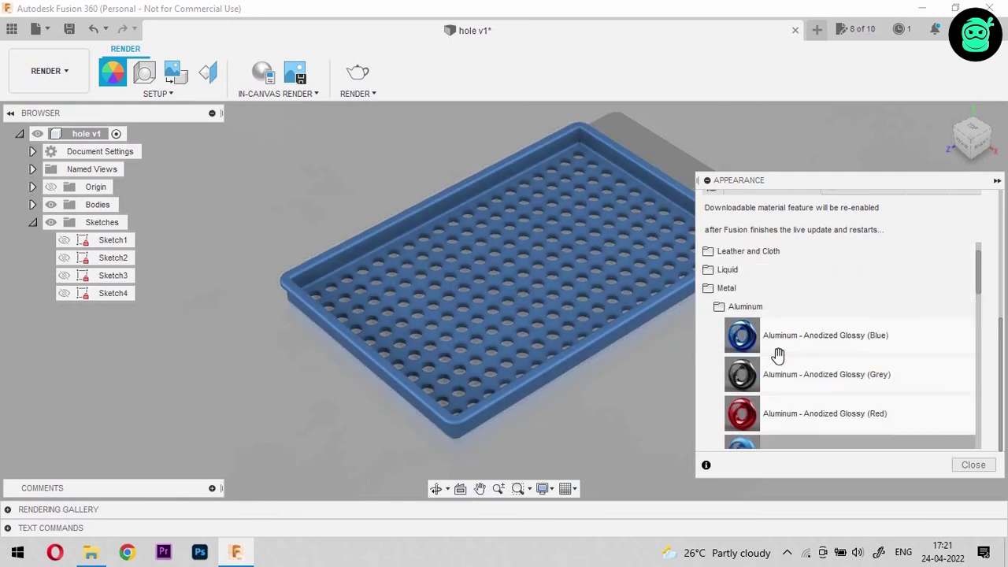
left_click_drag(760, 339, 616, 307)
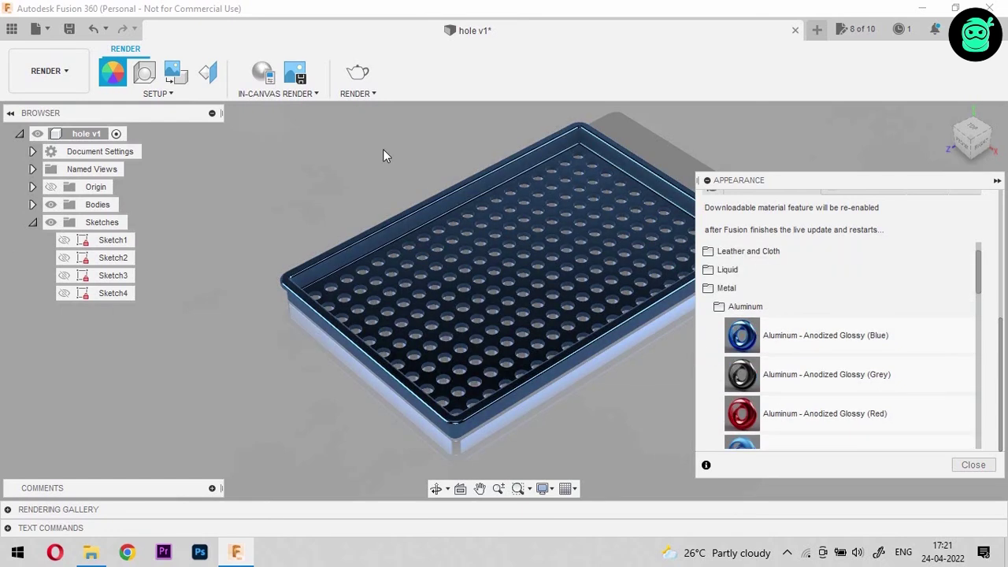
left_click(988, 469)
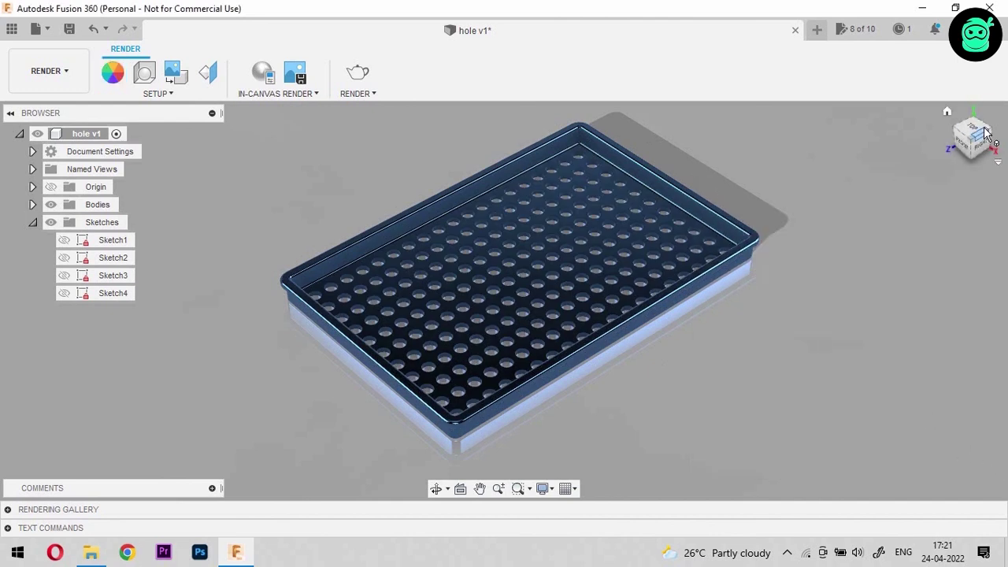
left_click_drag(953, 140, 951, 144)
scroll(548, 308, "down", 2)
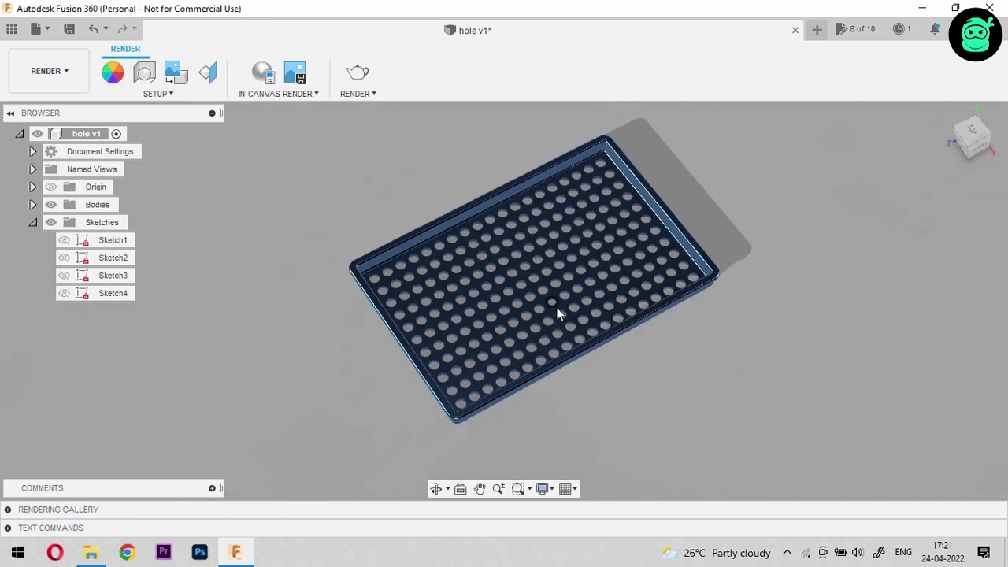